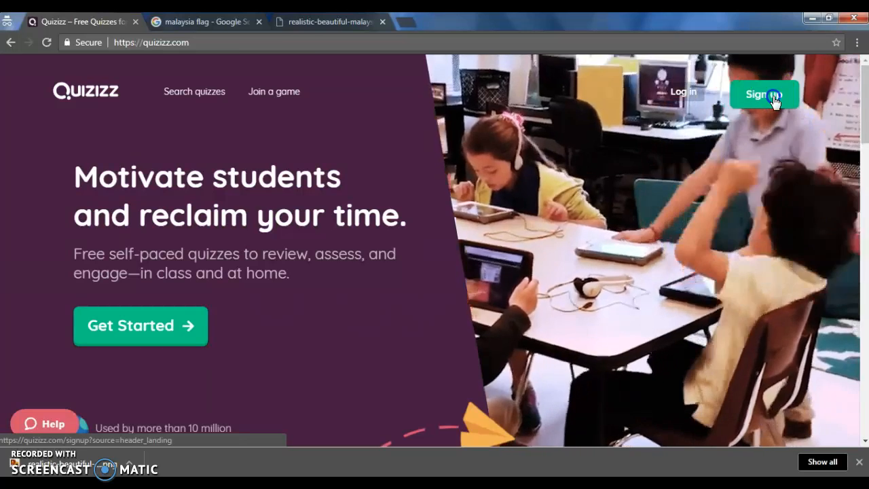
Sign up for a Quizizz account with Google, choosing the second listed Google account.
{"action": "left_click", "coordinate": [775, 100]}
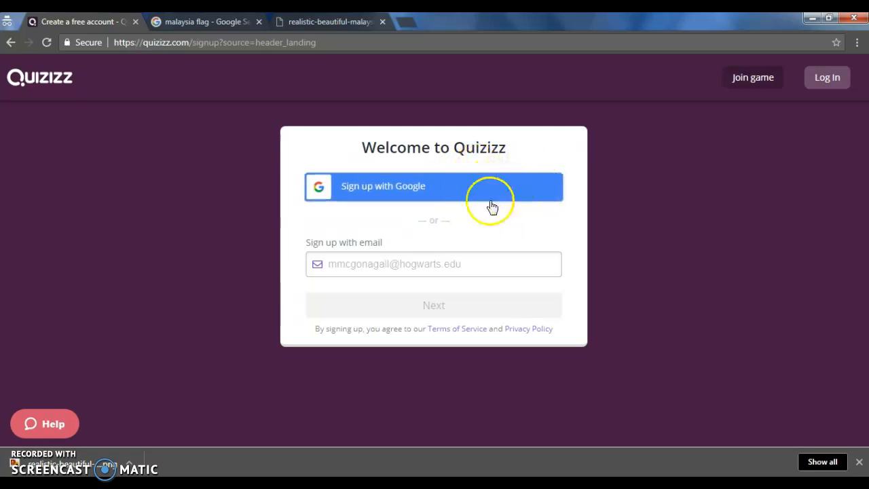
{"action": "left_click", "coordinate": [471, 189]}
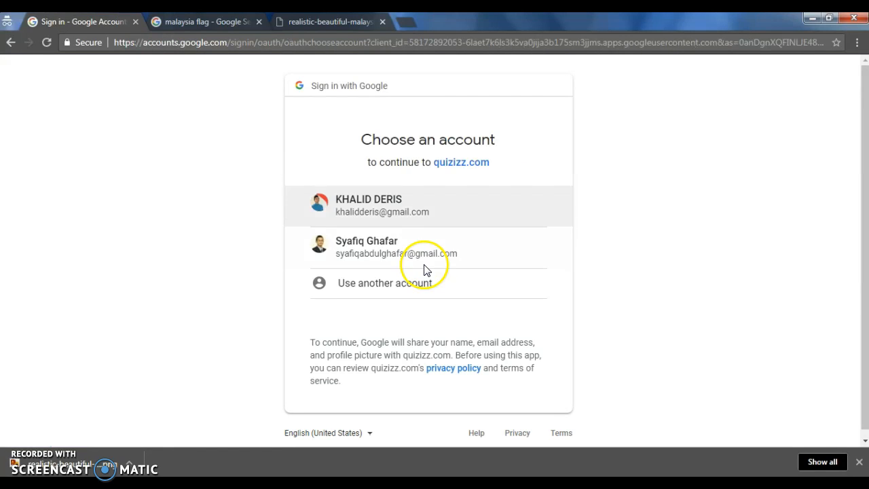
{"action": "left_click", "coordinate": [400, 244]}
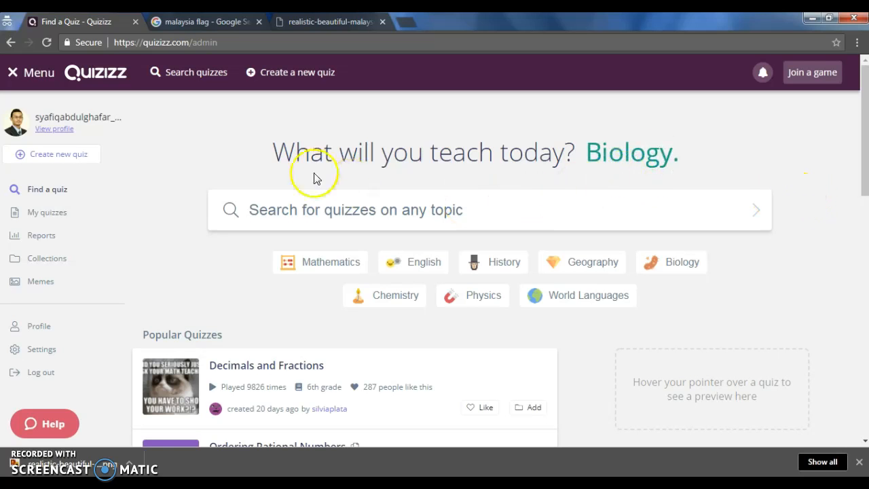
Start a new quiz and name it "Malaysia Quick Facts".
{"action": "scroll", "coordinate": [249, 280], "scroll_direction": "down", "scroll_amount": 5}
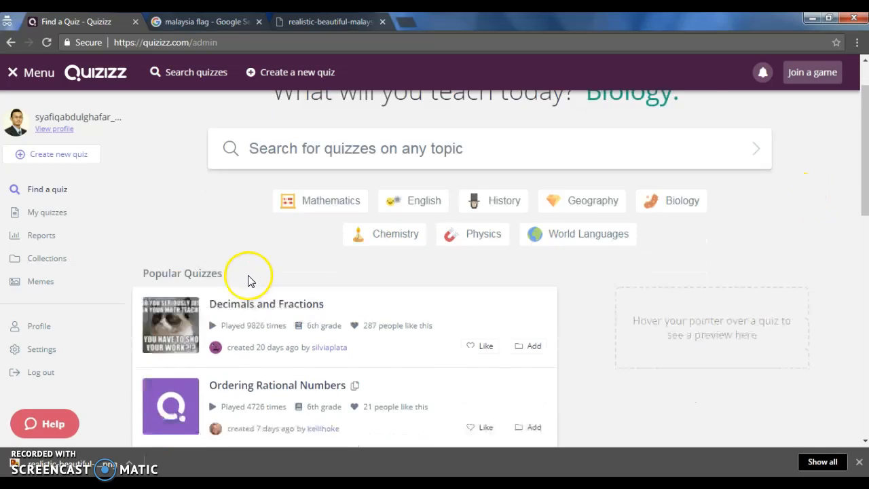
{"action": "scroll", "coordinate": [283, 272], "scroll_direction": "down", "scroll_amount": 3}
{"action": "scroll", "coordinate": [355, 248], "scroll_direction": "up", "scroll_amount": 8}
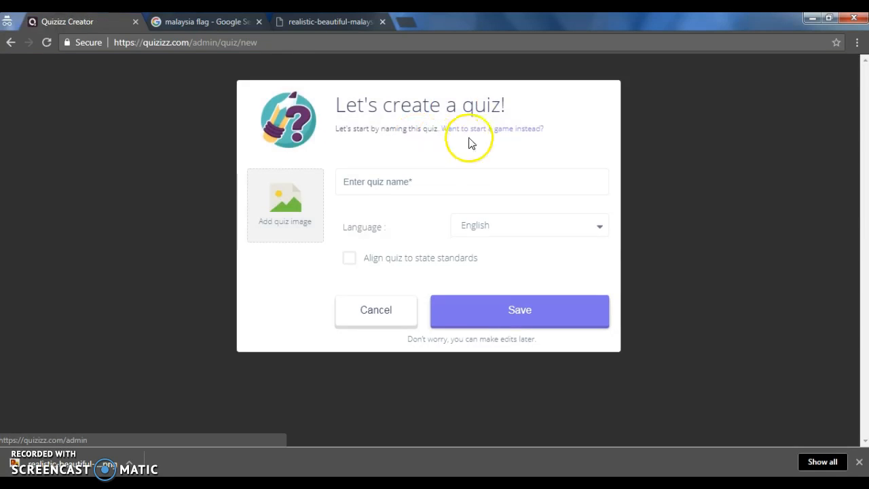
{"action": "left_click", "coordinate": [435, 180]}
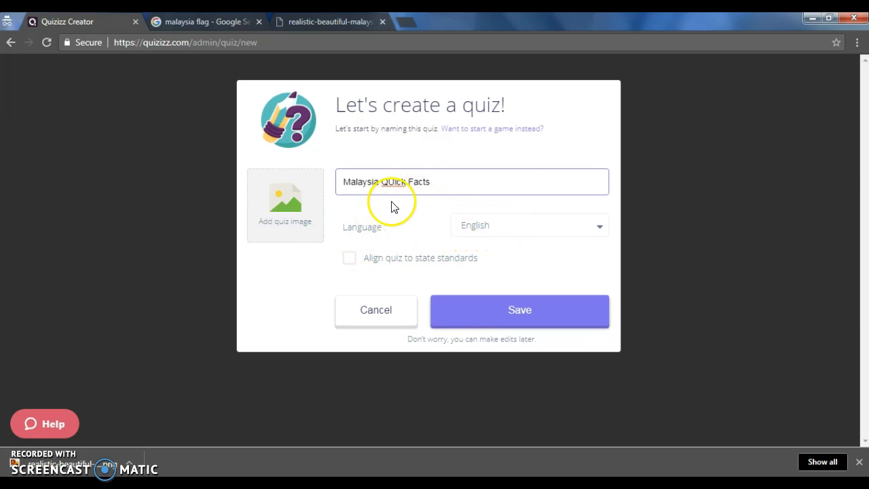
Add the Malaysia flag PNG from the Downloads folder as the quiz image and save the new quiz.
{"action": "left_click", "coordinate": [292, 207]}
{"action": "left_click", "coordinate": [162, 120]}
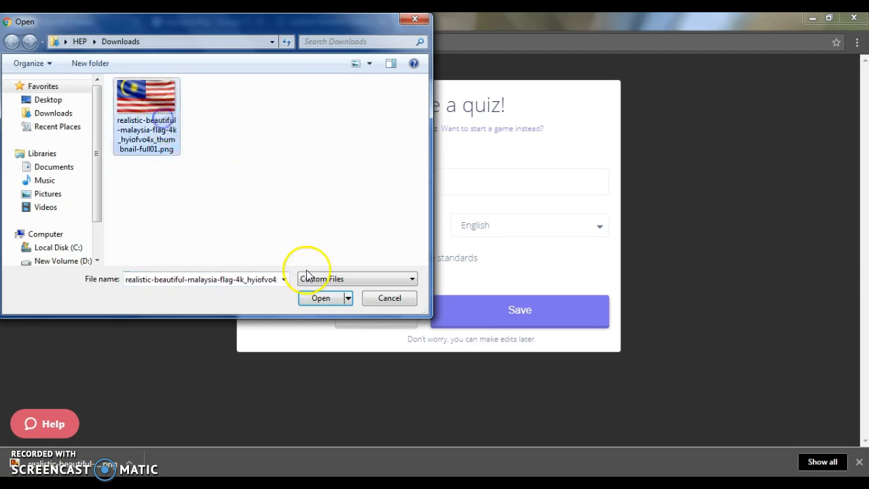
{"action": "left_click", "coordinate": [322, 298]}
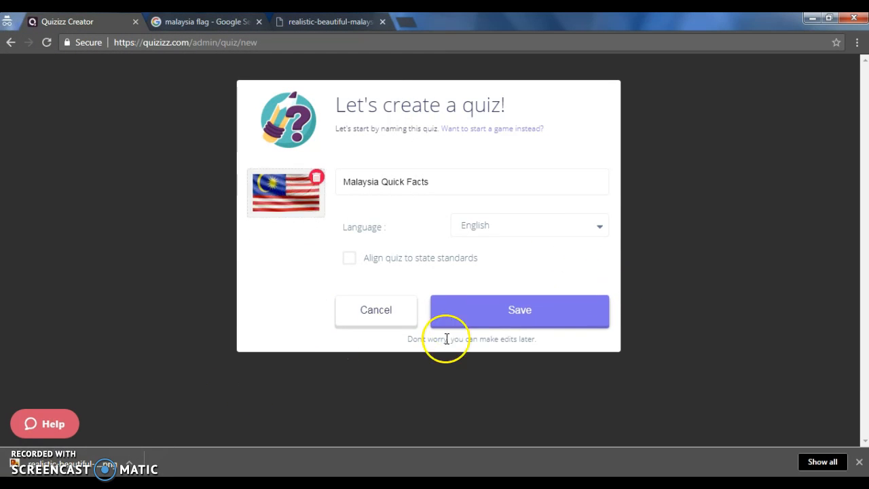
{"action": "left_click", "coordinate": [499, 315]}
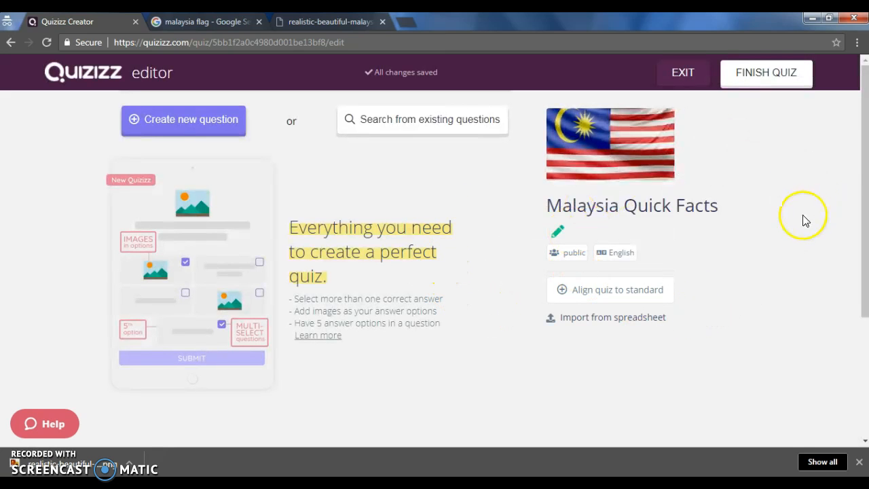
Create a new question with the text "What is Malaysians favourite breakfast?".
{"action": "scroll", "coordinate": [784, 233], "scroll_direction": "down", "scroll_amount": 2}
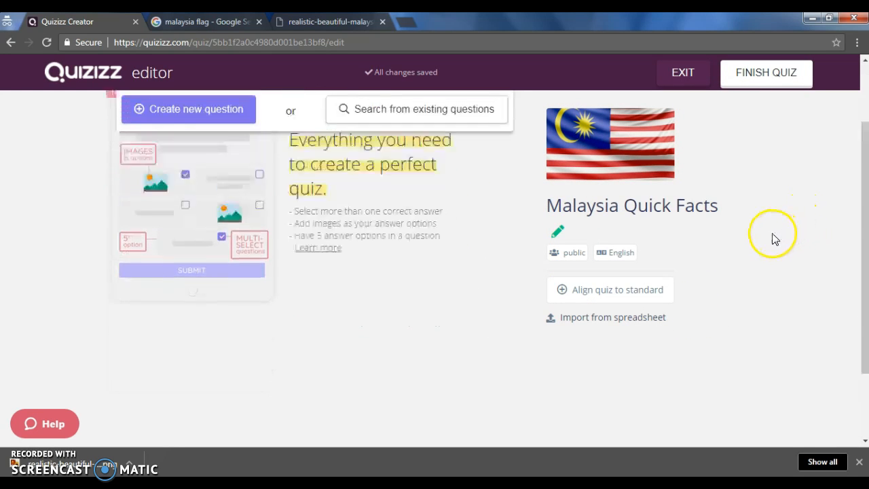
{"action": "scroll", "coordinate": [774, 239], "scroll_direction": "up", "scroll_amount": 2}
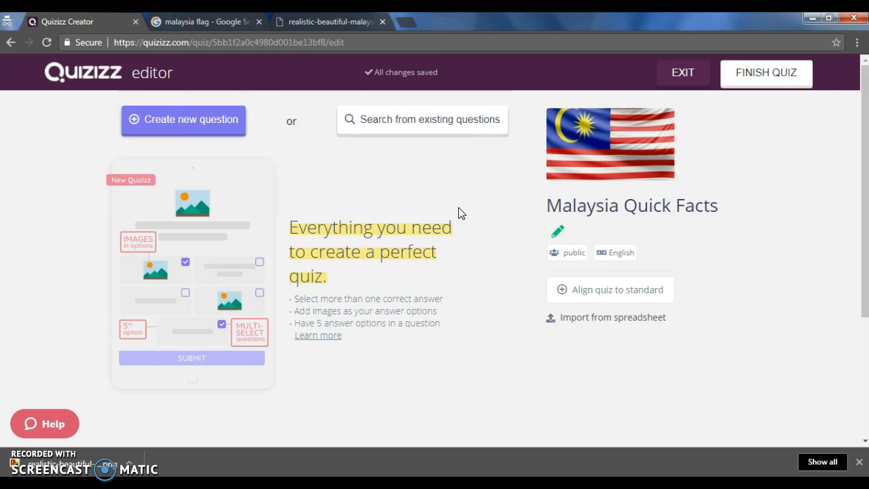
{"action": "left_click", "coordinate": [198, 129]}
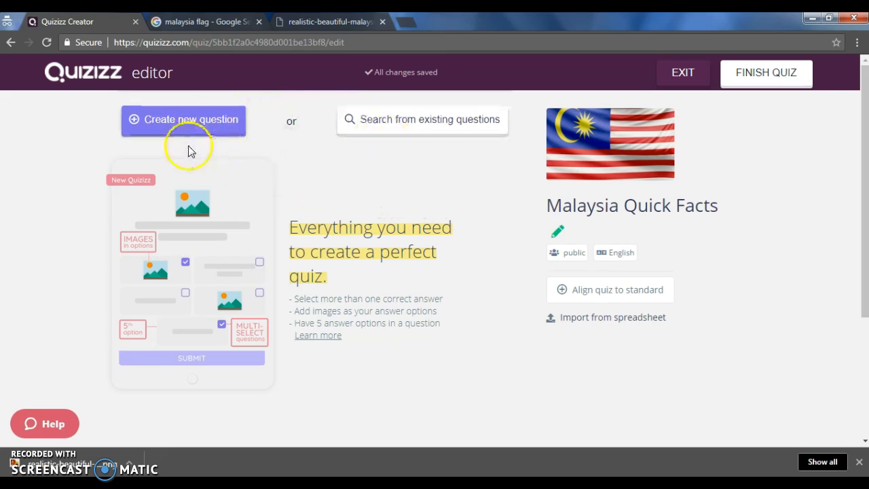
{"action": "left_click", "coordinate": [194, 126]}
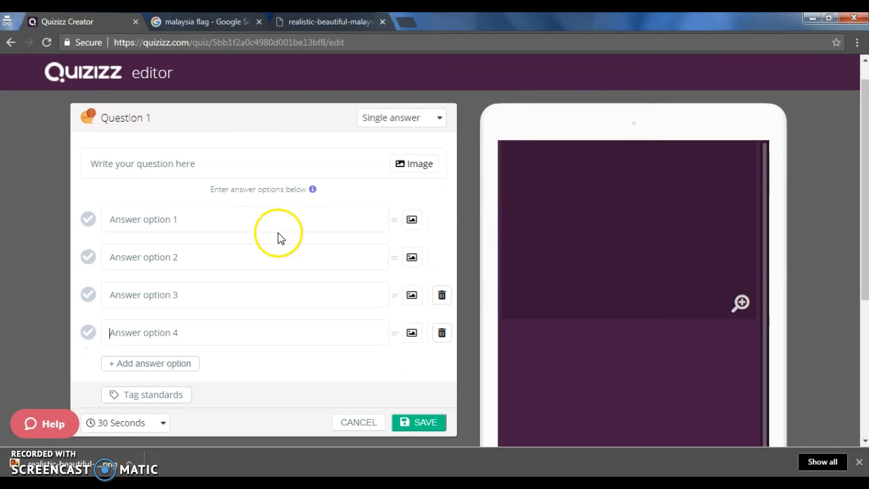
{"action": "left_click", "coordinate": [250, 164]}
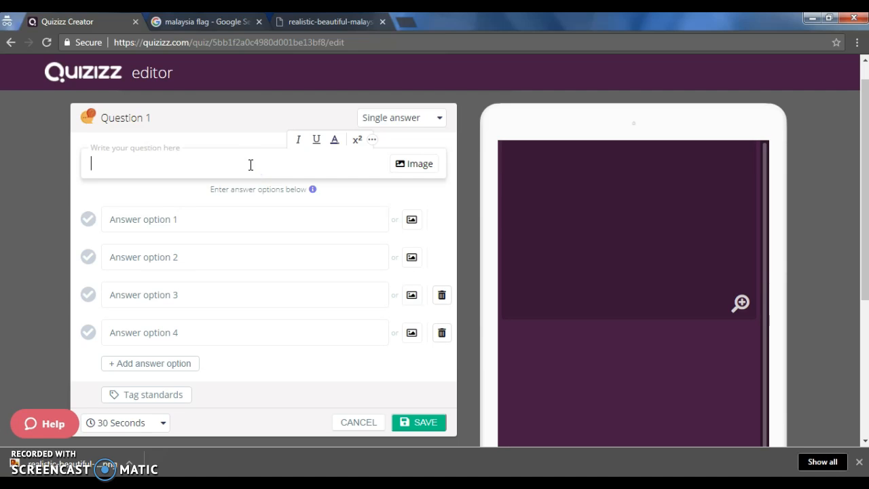
{"action": "left_click", "coordinate": [221, 157]}
{"action": "type", "text": "What is Malays"}
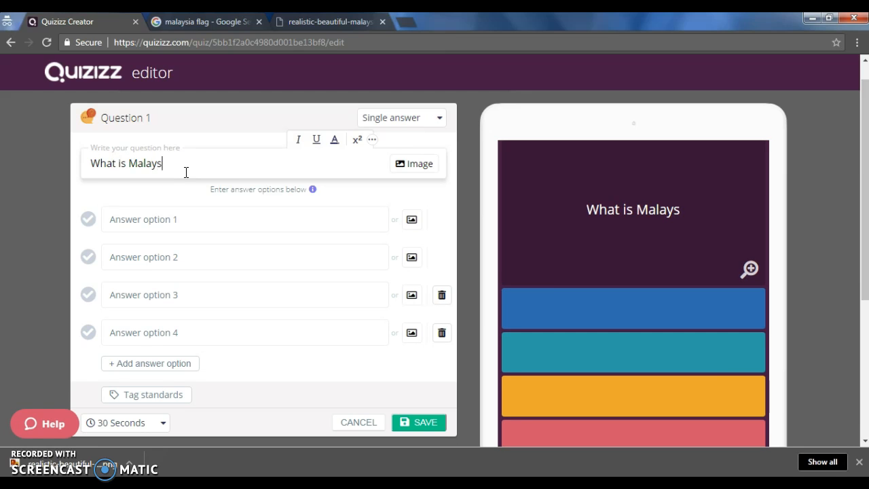
{"action": "type", "text": "ians"}
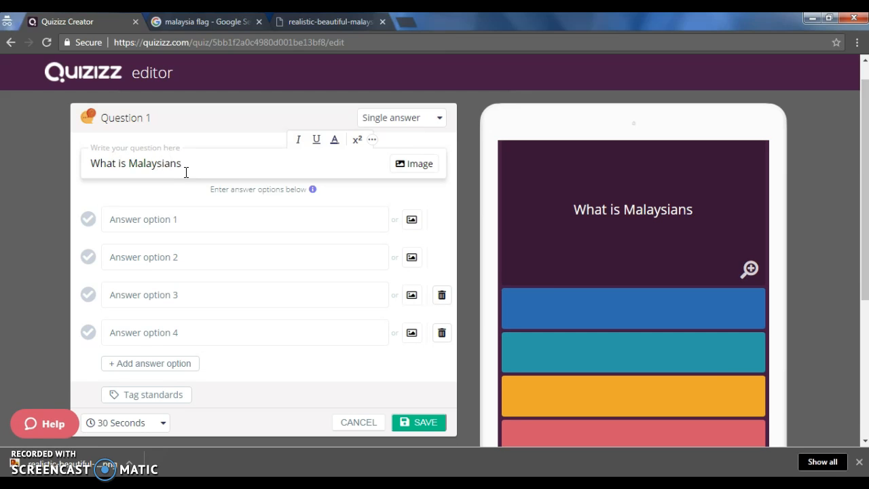
{"action": "type", "text": " favo"}
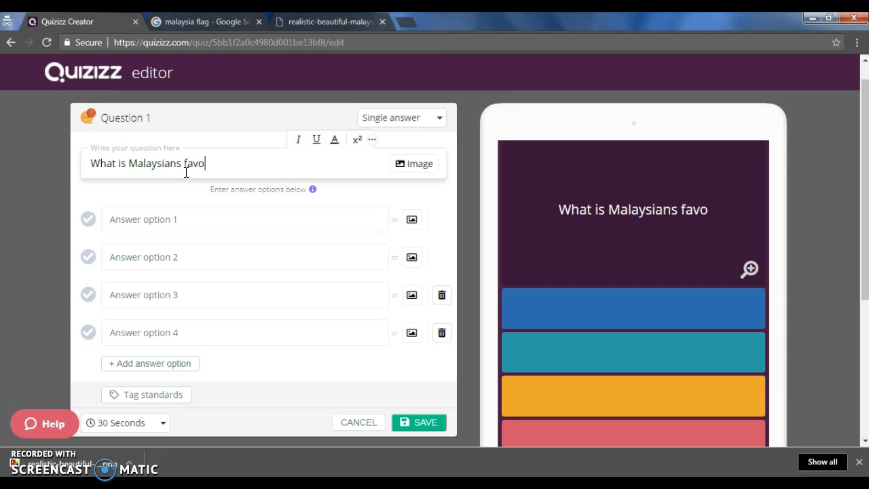
{"action": "type", "text": "urite breakf"}
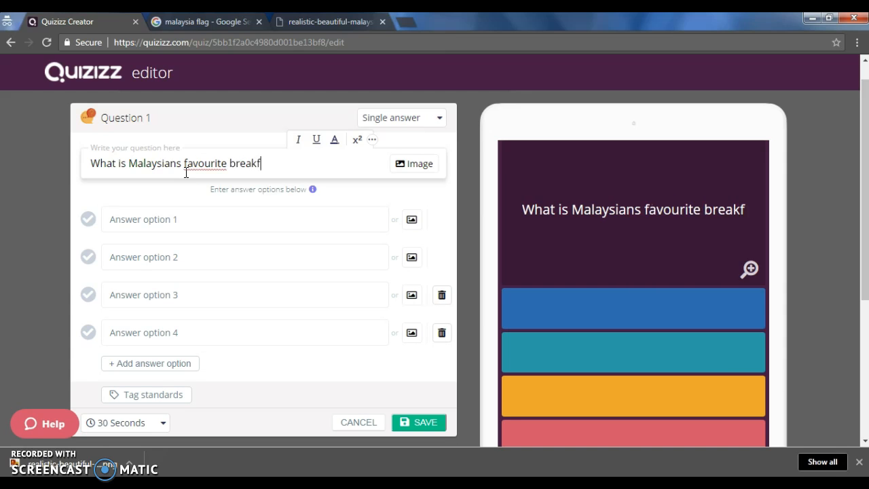
{"action": "type", "text": "ast?"}
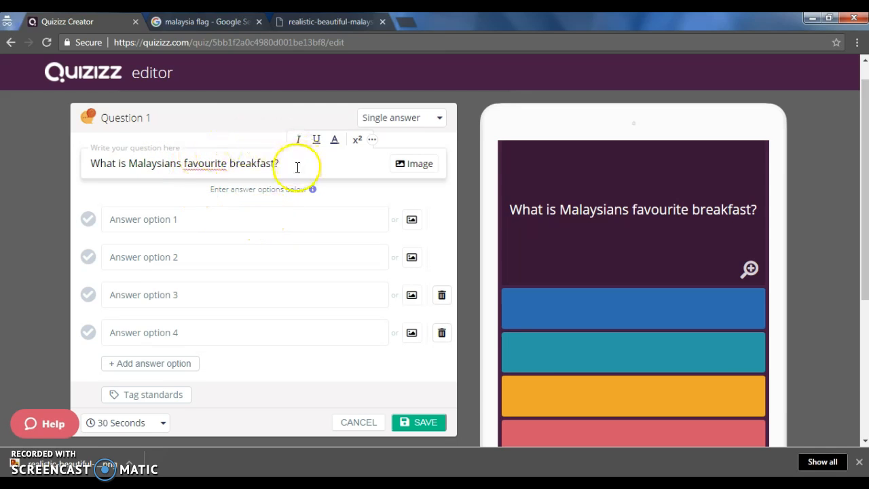
{"action": "left_click", "coordinate": [126, 219]}
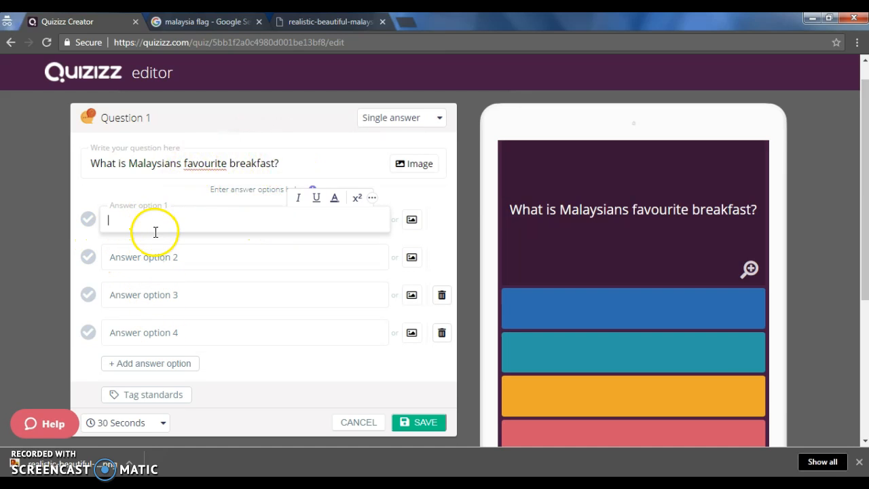
{"action": "left_click", "coordinate": [159, 260]}
{"action": "left_click", "coordinate": [167, 299]}
{"action": "left_click", "coordinate": [170, 334]}
{"action": "left_click", "coordinate": [156, 294]}
{"action": "left_click", "coordinate": [154, 256]}
Enter "Nasi Lemak" as answer option 1 and "Fries" as answer option 2.
{"action": "left_click", "coordinate": [159, 226]}
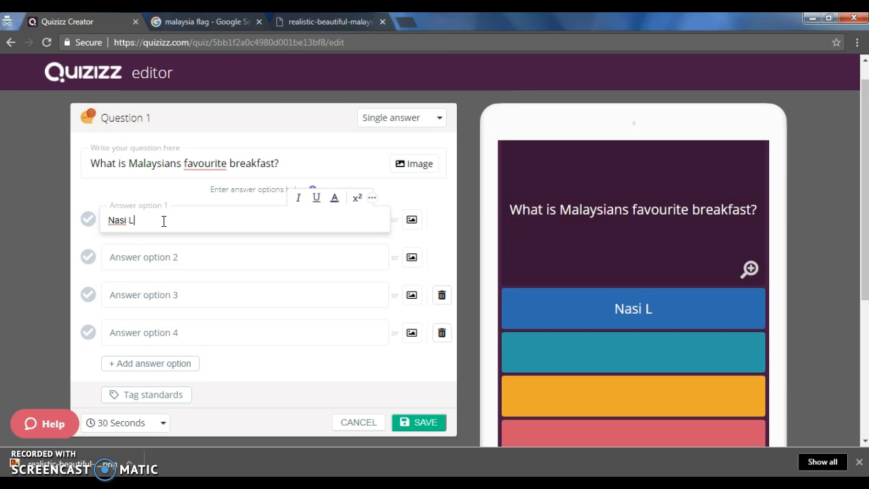
{"action": "left_click", "coordinate": [171, 258]}
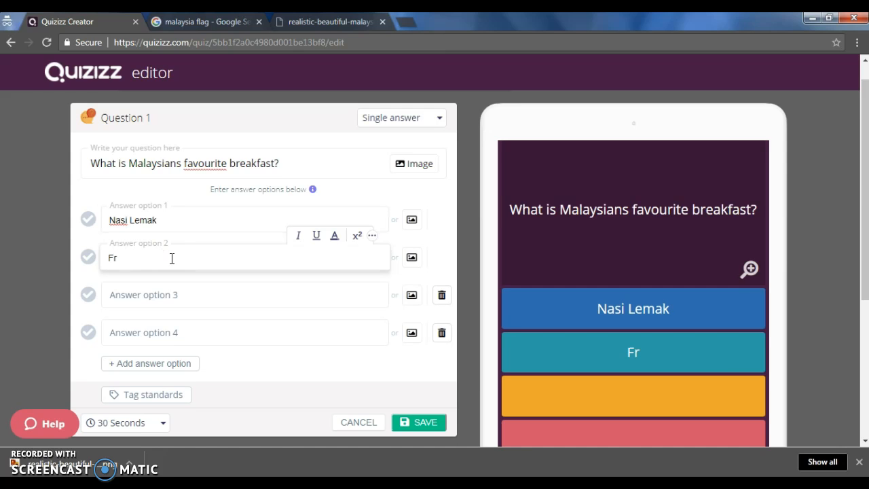
{"action": "type", "text": "Fries"}
Enter "Potato Chips" as answer option 3 and "Chicken Chop" as answer option 4.
{"action": "left_click", "coordinate": [169, 293]}
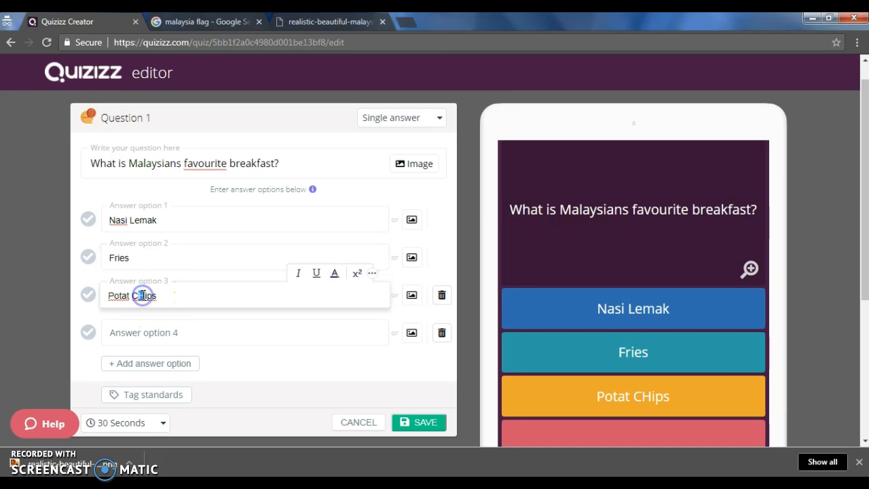
{"action": "left_click", "coordinate": [162, 333]}
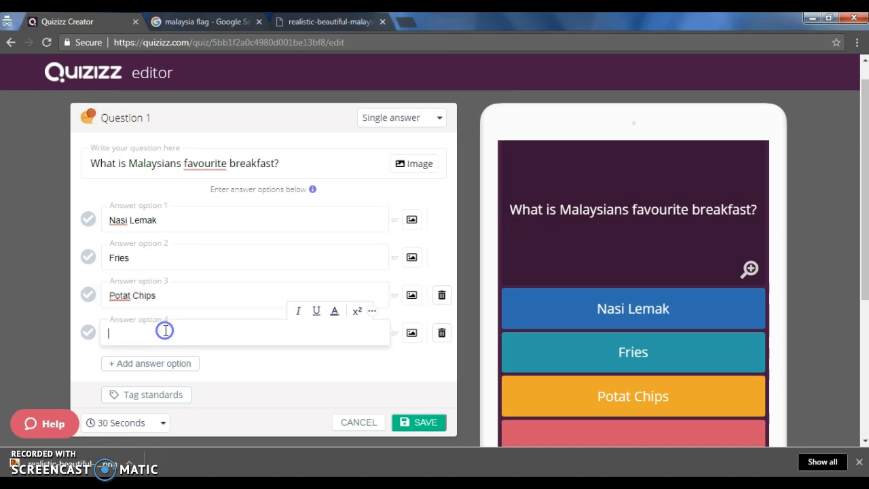
{"action": "left_click", "coordinate": [132, 298]}
{"action": "type", "text": "o"}
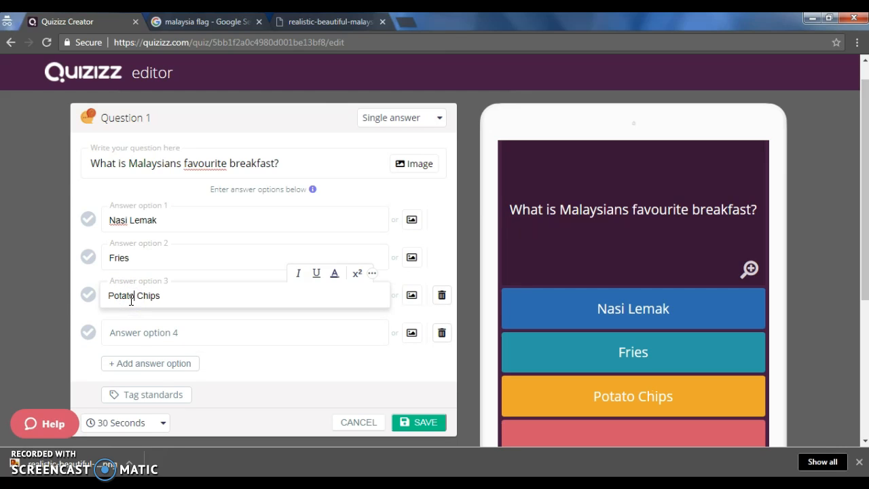
{"action": "left_click", "coordinate": [158, 337]}
{"action": "type", "text": "Chicken"}
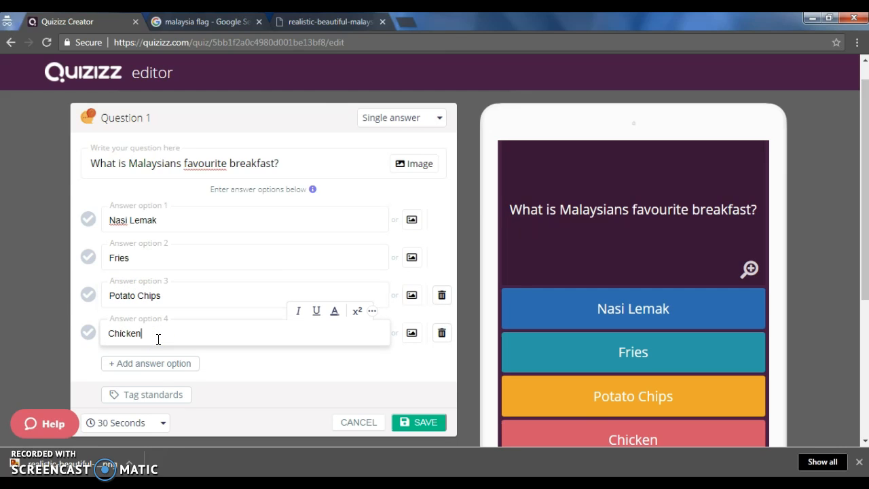
{"action": "type", "text": " CHop"}
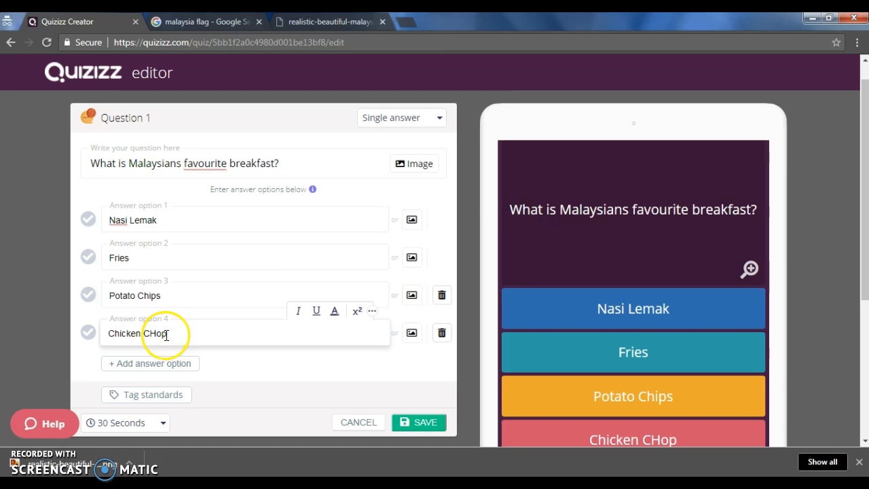
{"action": "key", "text": "BackSpace"}
{"action": "type", "text": "h"}
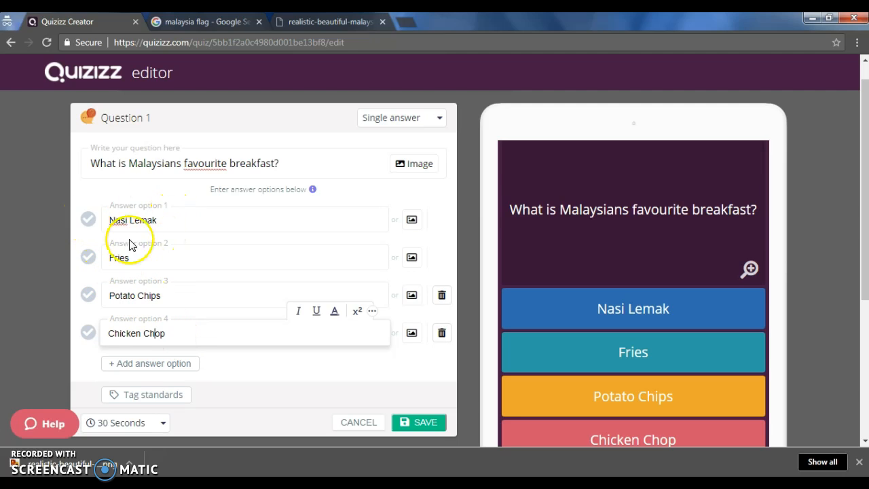
Mark Nasi Lemak as the correct answer and save the breakfast question.
{"action": "left_click", "coordinate": [88, 218]}
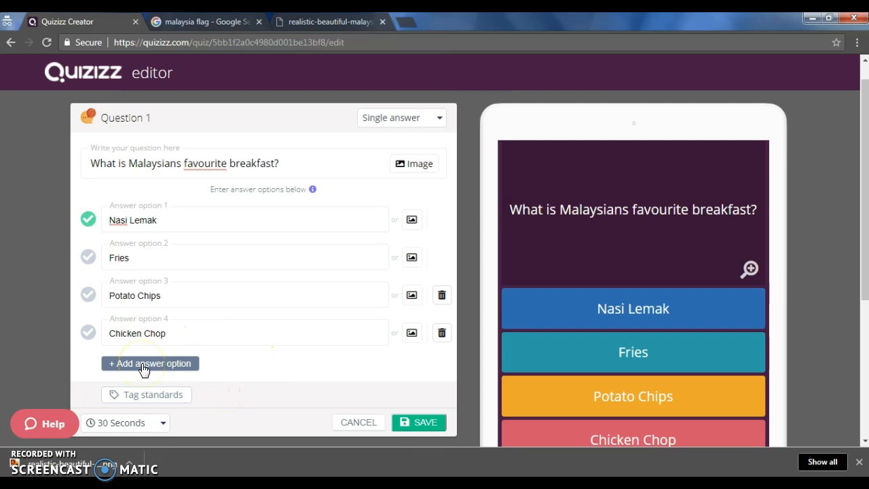
{"action": "scroll", "coordinate": [231, 346], "scroll_direction": "down", "scroll_amount": 2}
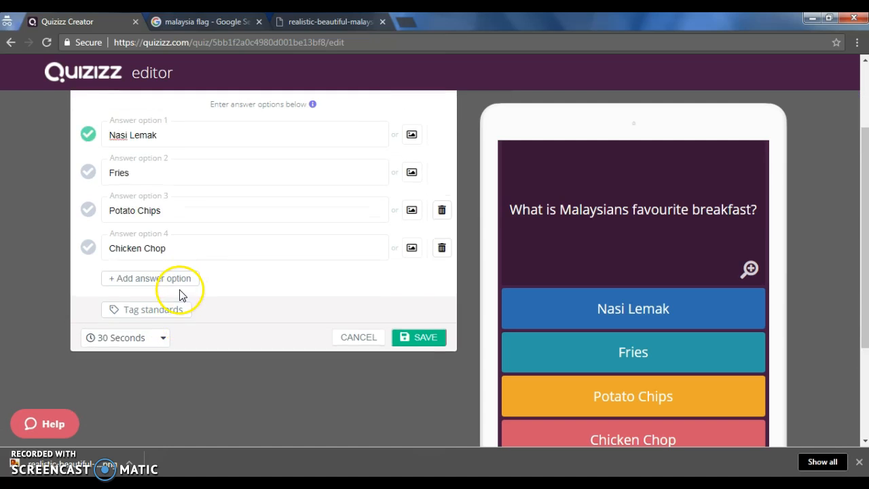
{"action": "scroll", "coordinate": [217, 293], "scroll_direction": "up", "scroll_amount": 3}
{"action": "scroll", "coordinate": [272, 312], "scroll_direction": "down", "scroll_amount": 2}
{"action": "left_click", "coordinate": [422, 385]}
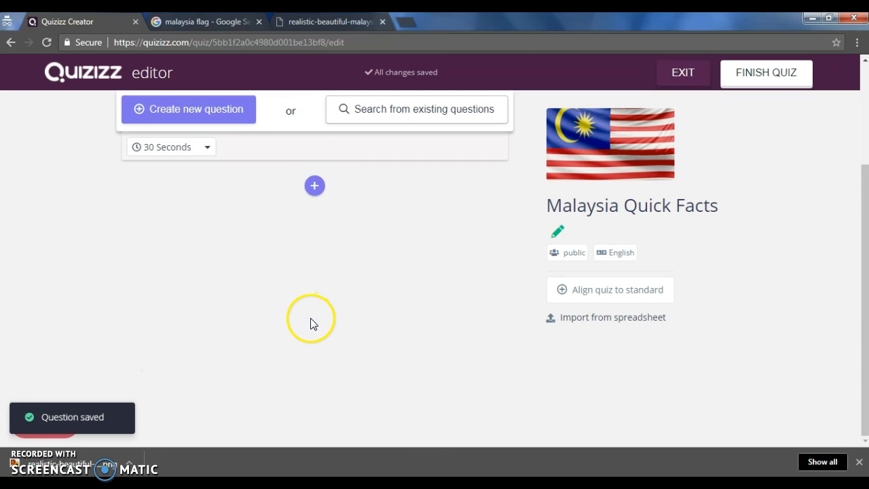
Create a second question with the text "Name the Malaysia's National Car".
{"action": "left_click", "coordinate": [205, 129]}
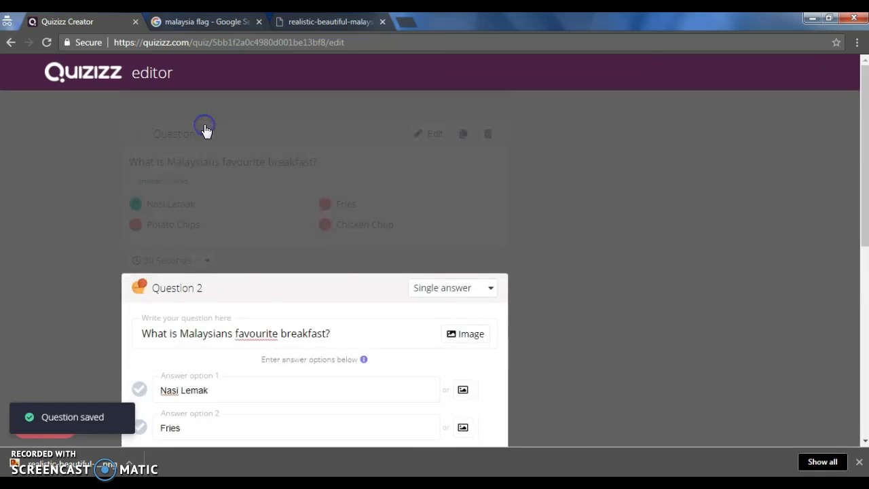
{"action": "scroll", "coordinate": [434, 306], "scroll_direction": "up", "scroll_amount": 3}
{"action": "left_click", "coordinate": [223, 138]}
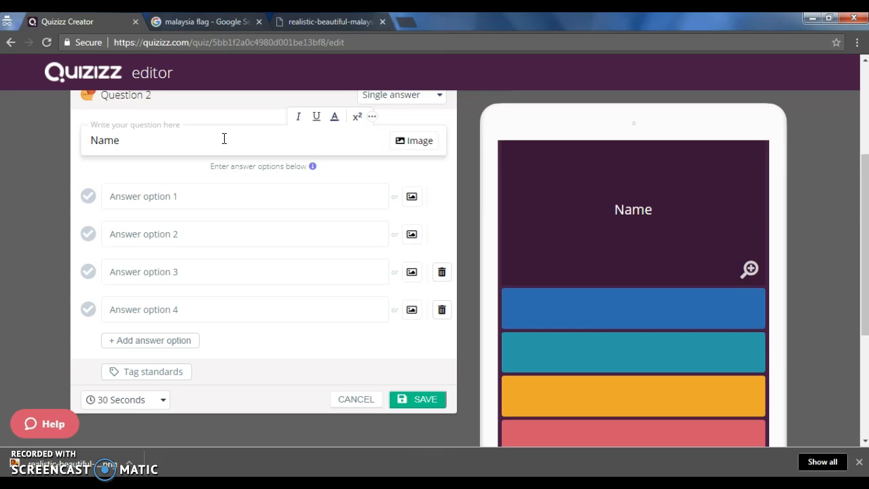
{"action": "type", "text": "al"}
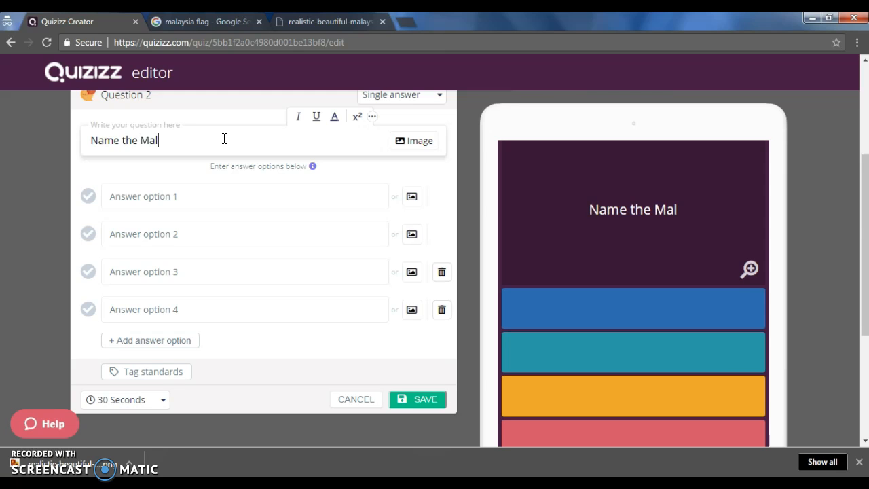
{"action": "type", "text": "aysia's "}
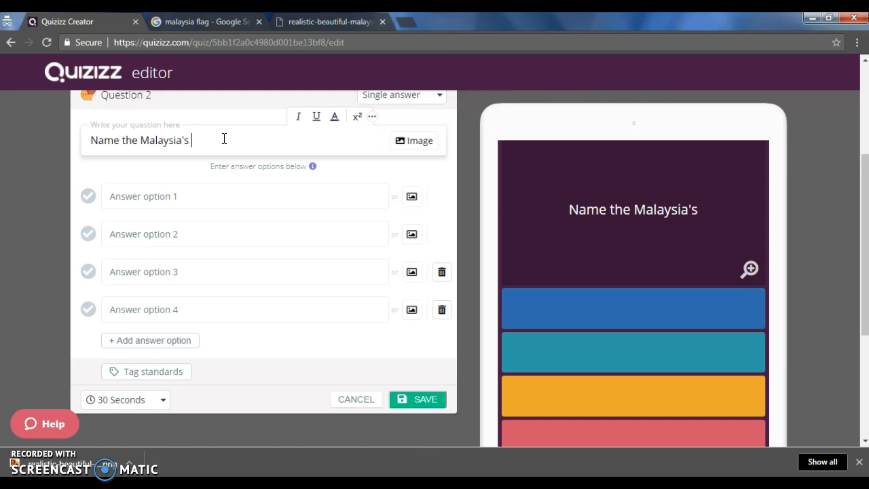
{"action": "type", "text": "Natiocna"}
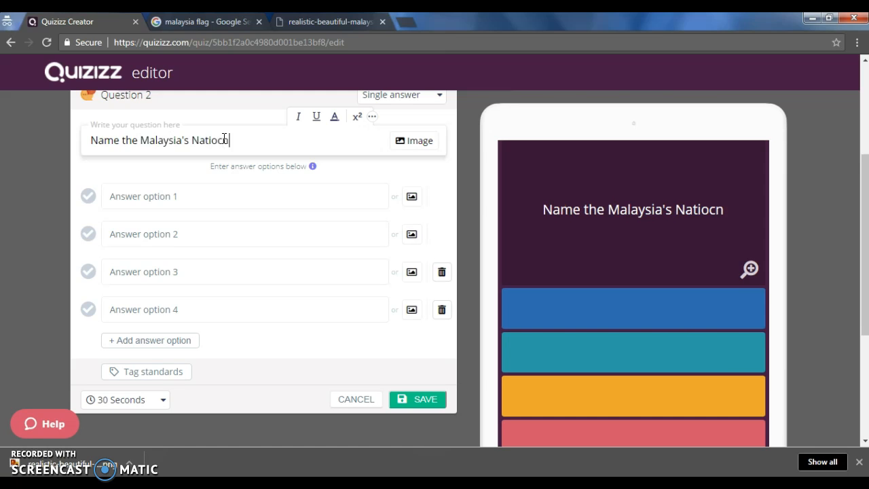
{"action": "key", "text": "BackSpace"}
{"action": "key", "text": "BackSpace"}
{"action": "key", "text": "BackSpace"}
{"action": "type", "text": "nacc"}
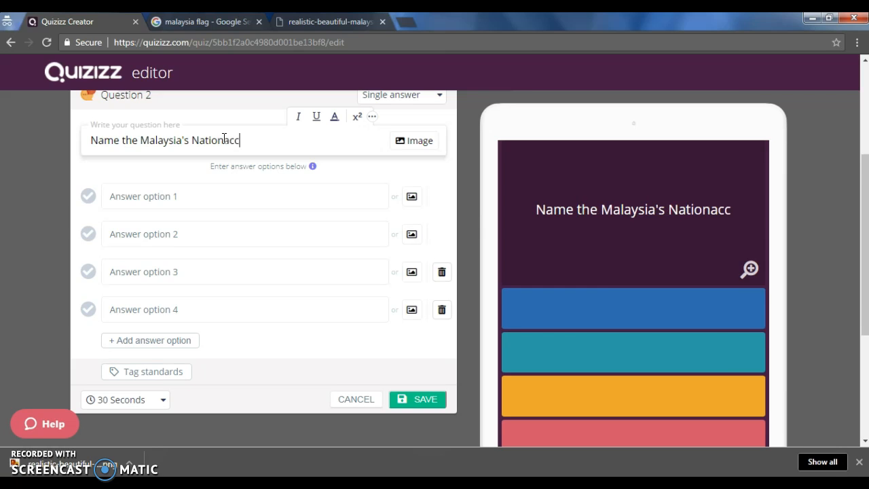
{"action": "key", "text": "BackSpace"}
{"action": "type", "text": "l"}
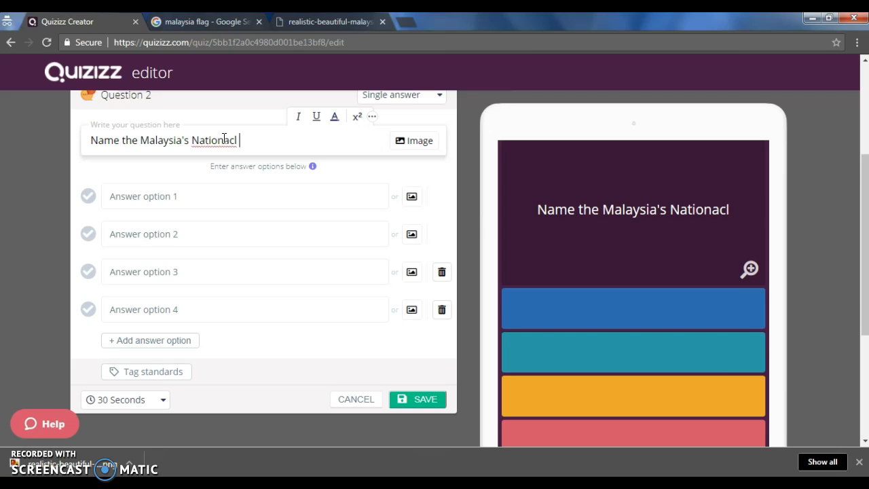
{"action": "key", "text": "BackSpace"}
{"action": "key", "text": "BackSpace"}
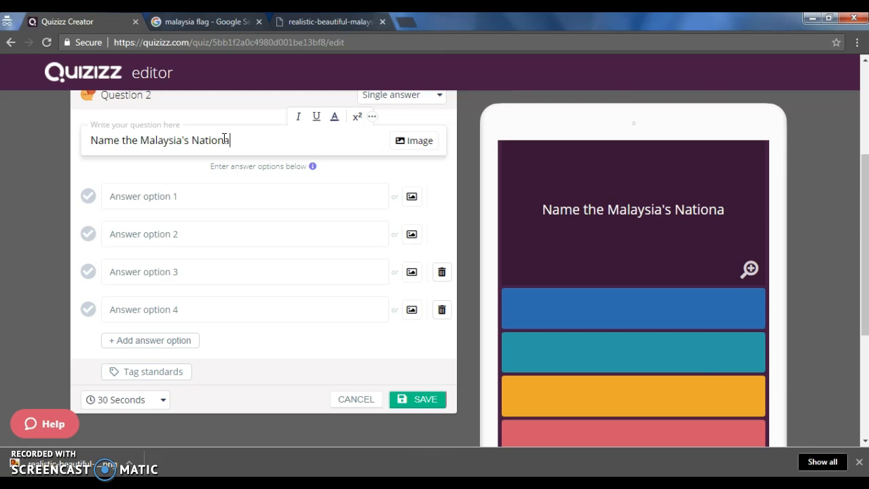
{"action": "type", "text": "l Car"}
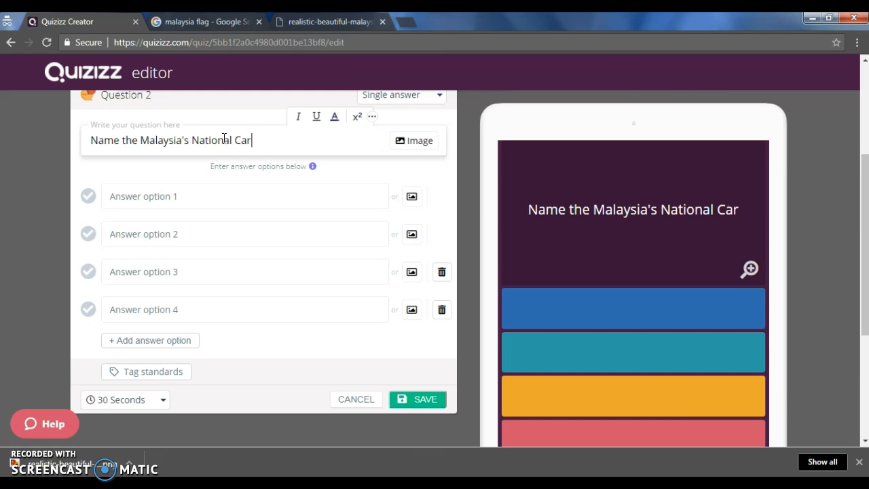
Enter "Audi", "BMW", "Mercedes" and "Proton" as answer options 1 to 4 and mark Proton as the correct answer.
{"action": "left_click", "coordinate": [156, 197]}
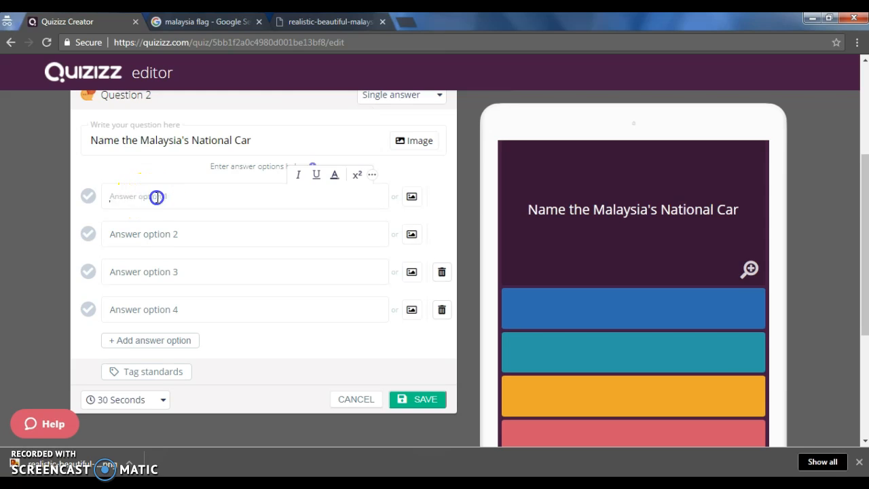
{"action": "left_click", "coordinate": [194, 229]}
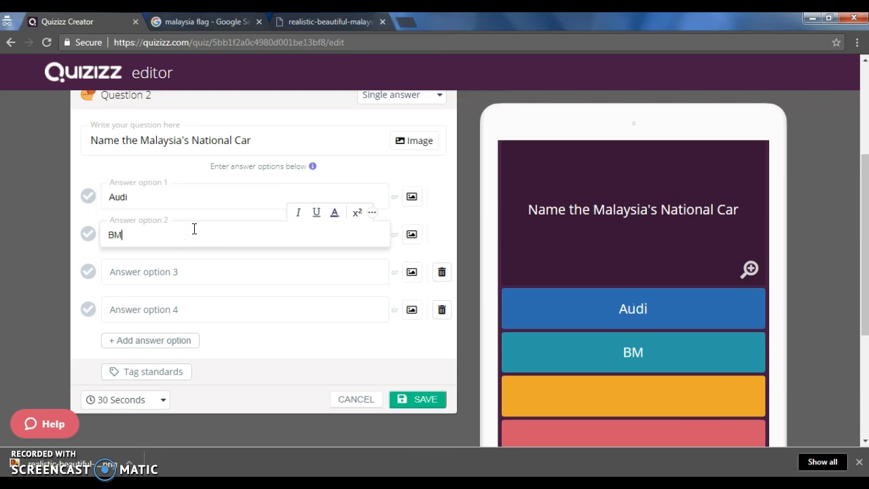
{"action": "left_click", "coordinate": [195, 268]}
{"action": "type", "text": "Mercedes"}
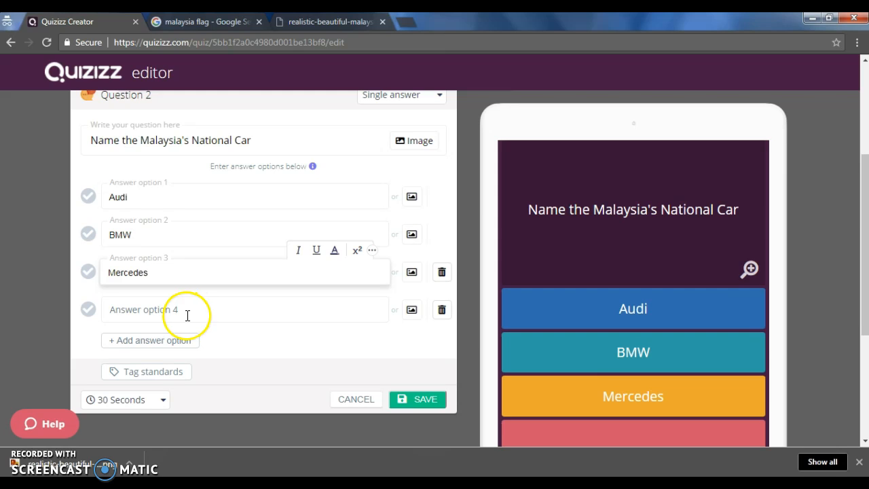
{"action": "left_click", "coordinate": [188, 313]}
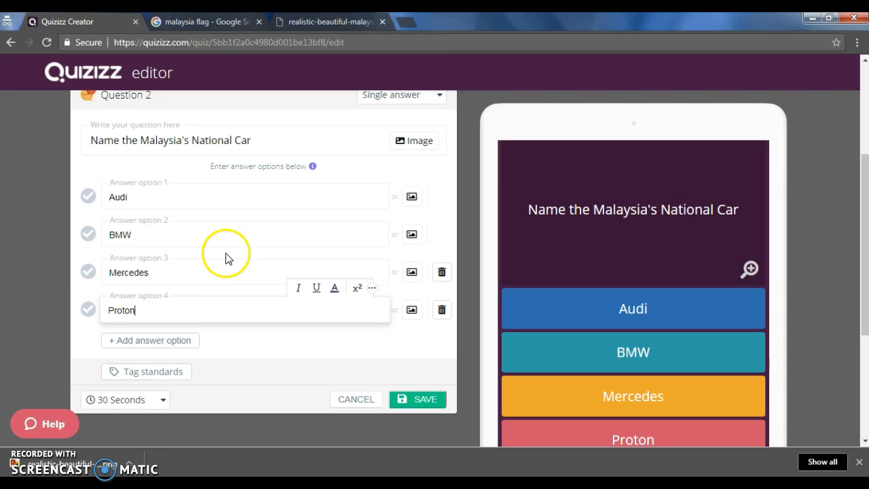
{"action": "left_click", "coordinate": [88, 309]}
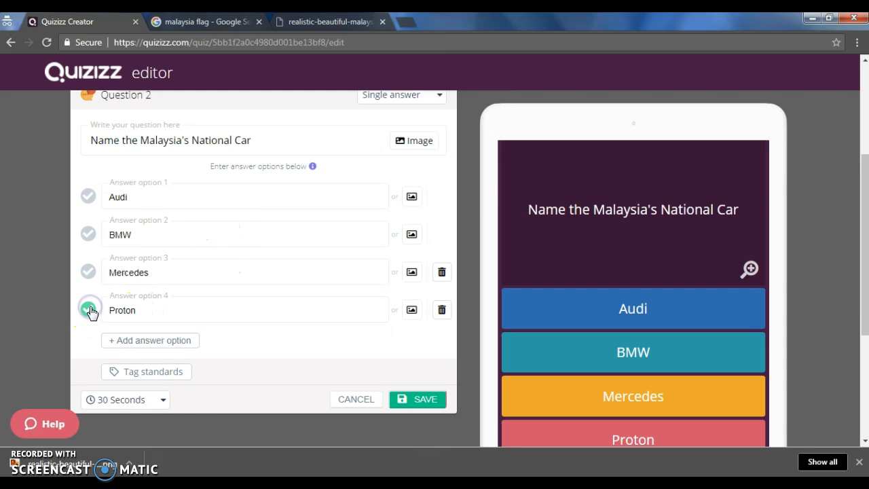
{"action": "left_click", "coordinate": [156, 400]}
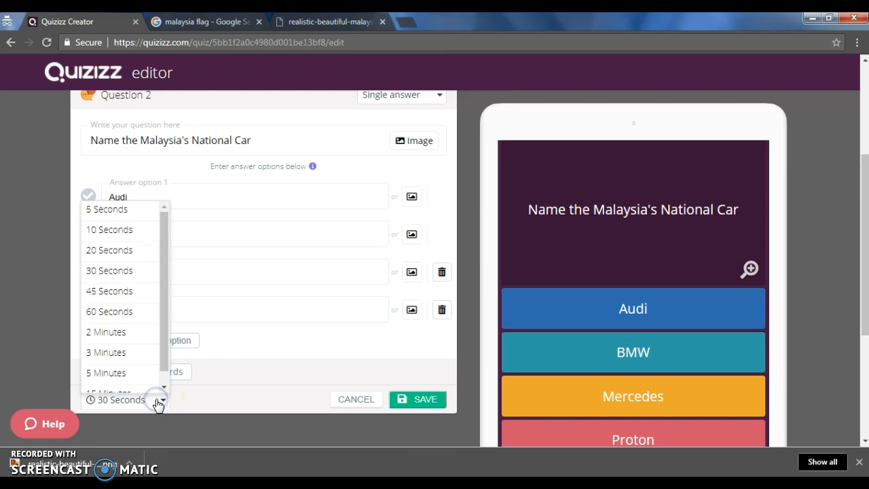
{"action": "mouse_move", "coordinate": [165, 233]}
{"action": "left_mouse_down"}
{"action": "mouse_move", "coordinate": [166, 291]}
{"action": "mouse_move", "coordinate": [163, 228]}
{"action": "left_mouse_up"}
{"action": "left_click_drag", "start_coordinate": [164, 329], "coordinate": [162, 378]}
{"action": "left_click_drag", "start_coordinate": [161, 332], "coordinate": [161, 285]}
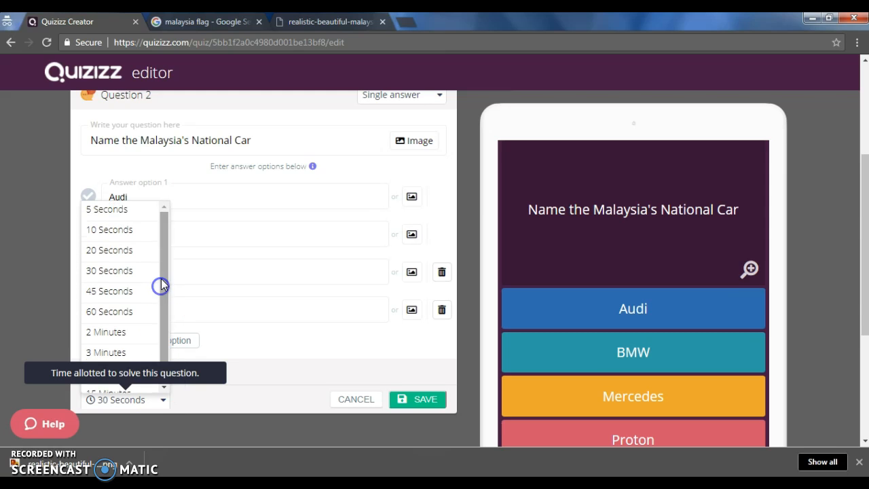
{"action": "left_click", "coordinate": [204, 402]}
Save the national car question and finish the quiz to bring up its details form.
{"action": "left_click", "coordinate": [415, 401]}
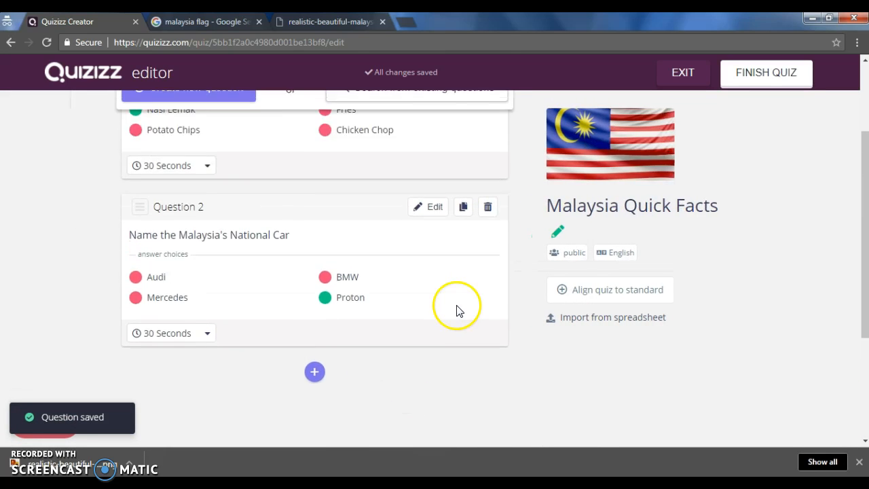
{"action": "scroll", "coordinate": [456, 309], "scroll_direction": "up", "scroll_amount": 2}
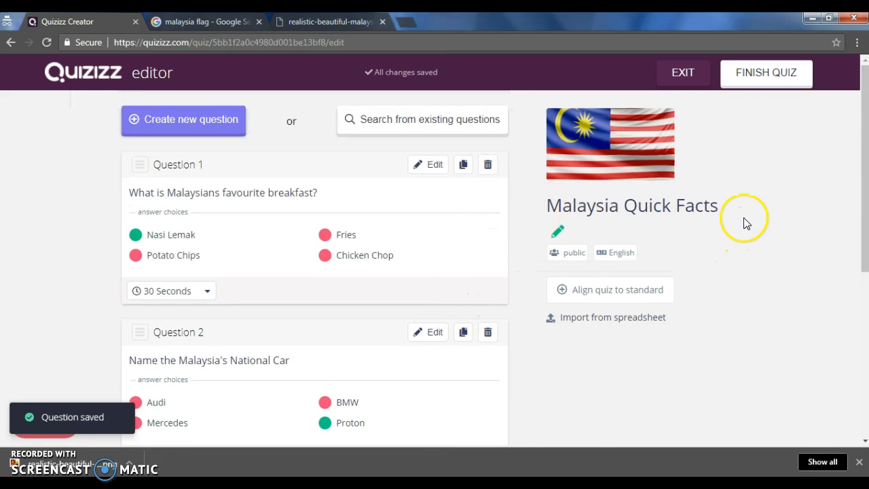
{"action": "scroll", "coordinate": [760, 235], "scroll_direction": "down", "scroll_amount": 4}
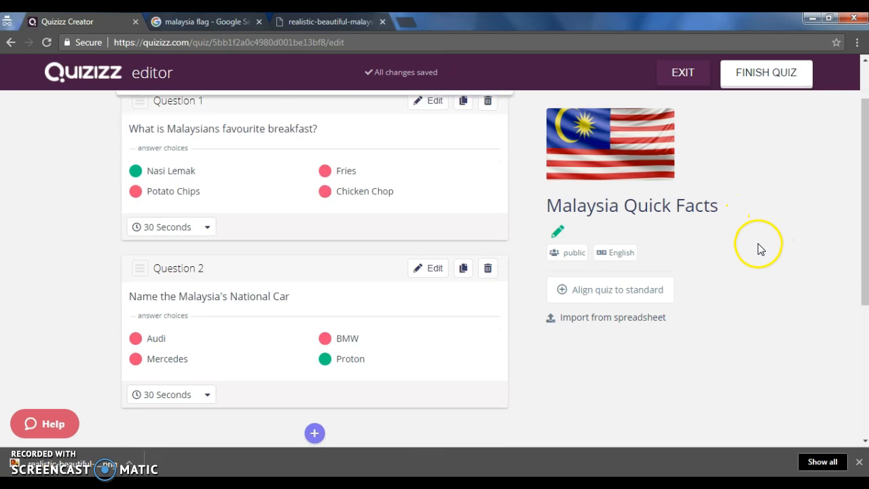
{"action": "scroll", "coordinate": [757, 234], "scroll_direction": "up", "scroll_amount": 4}
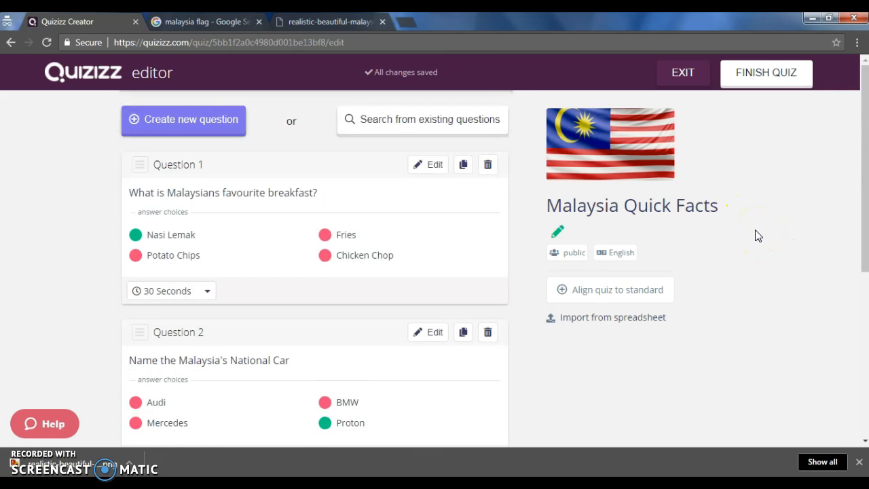
{"action": "left_click", "coordinate": [785, 78]}
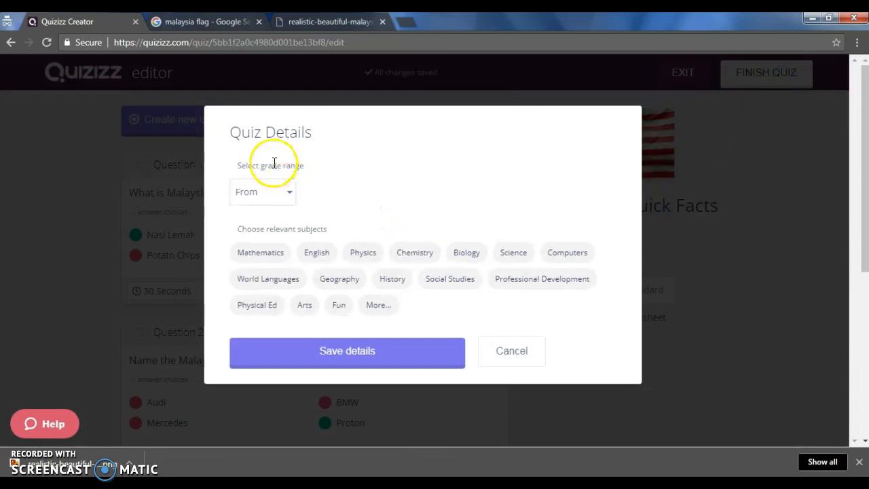
Set the start of the quiz's grade range to University.
{"action": "left_click", "coordinate": [285, 194]}
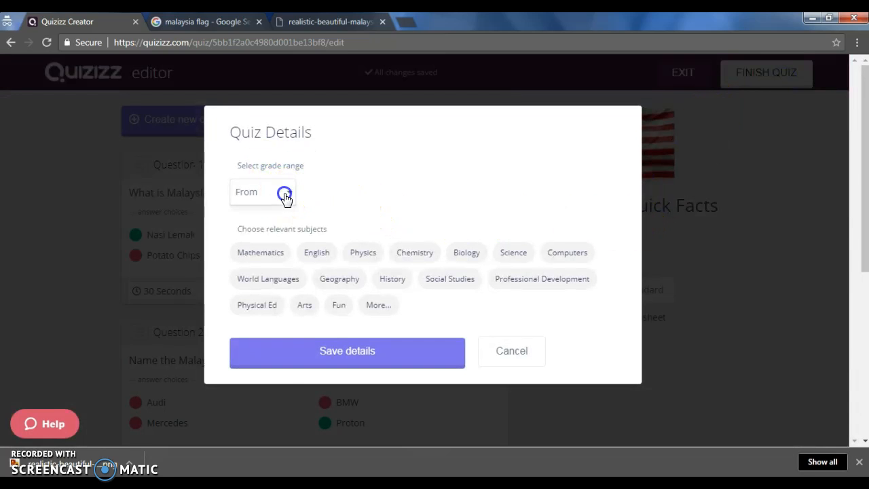
{"action": "scroll", "coordinate": [272, 299], "scroll_direction": "down", "scroll_amount": 2}
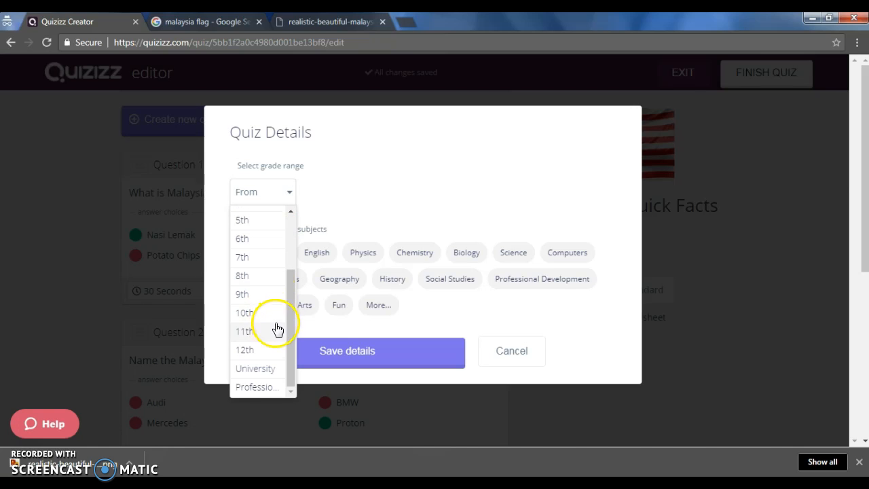
{"action": "left_click", "coordinate": [256, 371]}
{"action": "left_click", "coordinate": [358, 189]}
{"action": "scroll", "coordinate": [364, 326], "scroll_direction": "down", "scroll_amount": 3}
{"action": "scroll", "coordinate": [360, 333], "scroll_direction": "up", "scroll_amount": 3}
Set the quiz's grade range from 1st to Professional Development.
{"action": "left_click", "coordinate": [292, 196]}
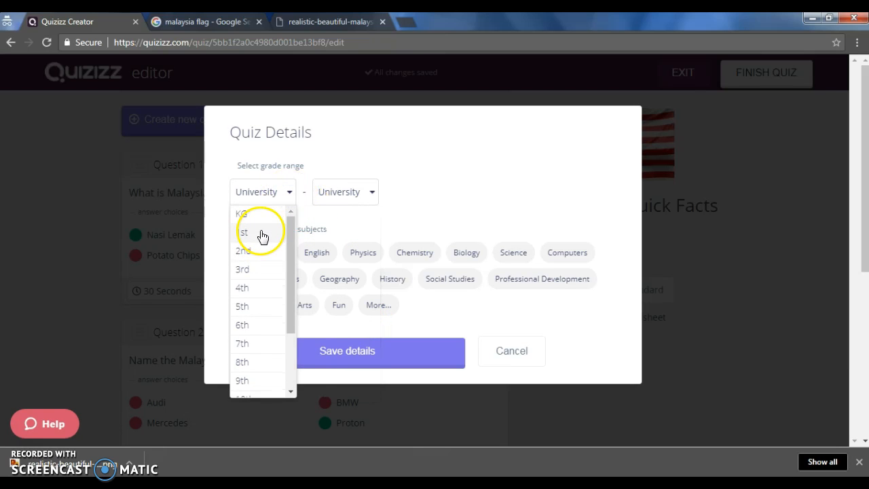
{"action": "left_click", "coordinate": [261, 232]}
{"action": "left_click", "coordinate": [343, 193]}
{"action": "scroll", "coordinate": [340, 306], "scroll_direction": "down", "scroll_amount": 3}
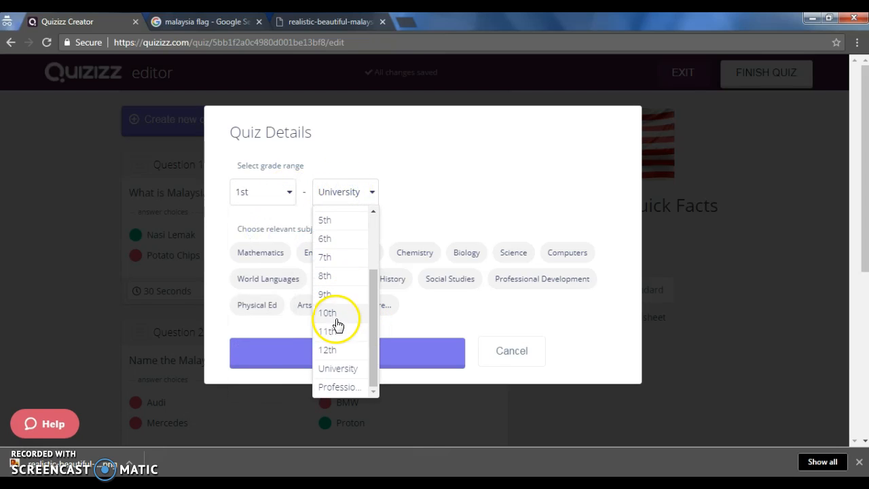
{"action": "left_click", "coordinate": [351, 389]}
{"action": "left_click", "coordinate": [434, 206]}
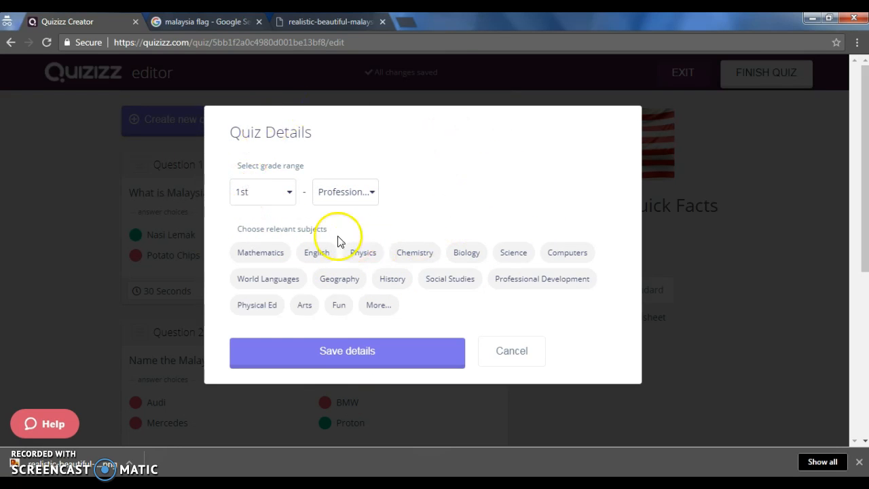
Choose Fun and Social Studies as the quiz's subjects with History as the topic, and save the quiz details.
{"action": "left_click", "coordinate": [330, 312]}
{"action": "left_click", "coordinate": [459, 284]}
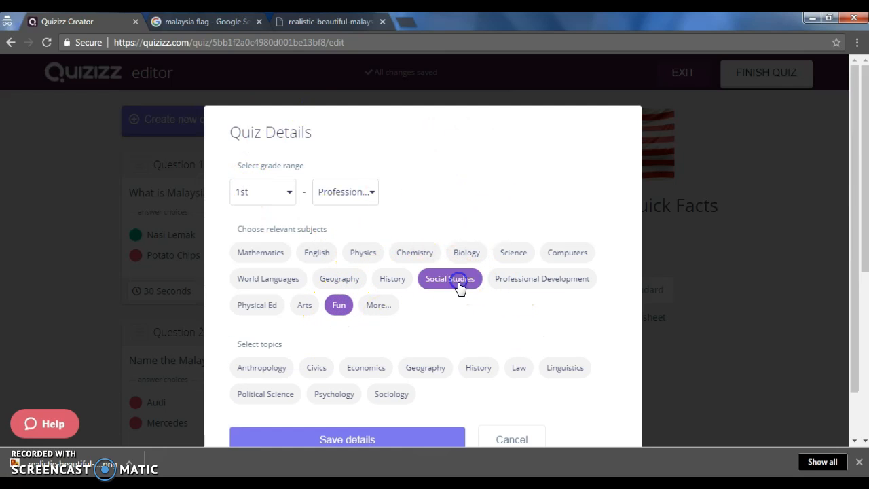
{"action": "scroll", "coordinate": [496, 338], "scroll_direction": "down", "scroll_amount": 1}
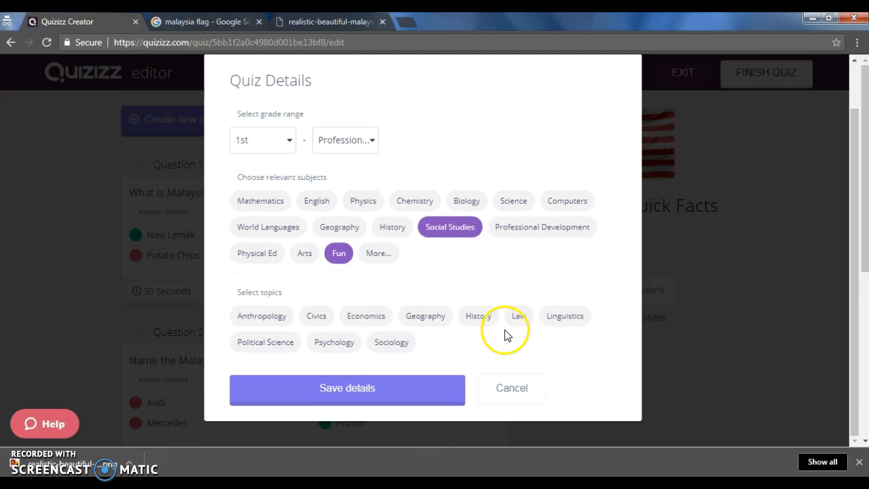
{"action": "left_click", "coordinate": [370, 391]}
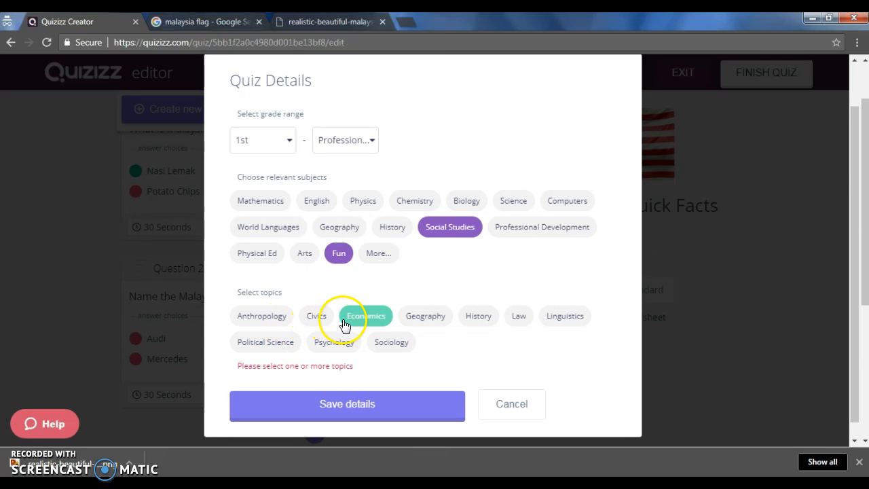
{"action": "left_click", "coordinate": [467, 322]}
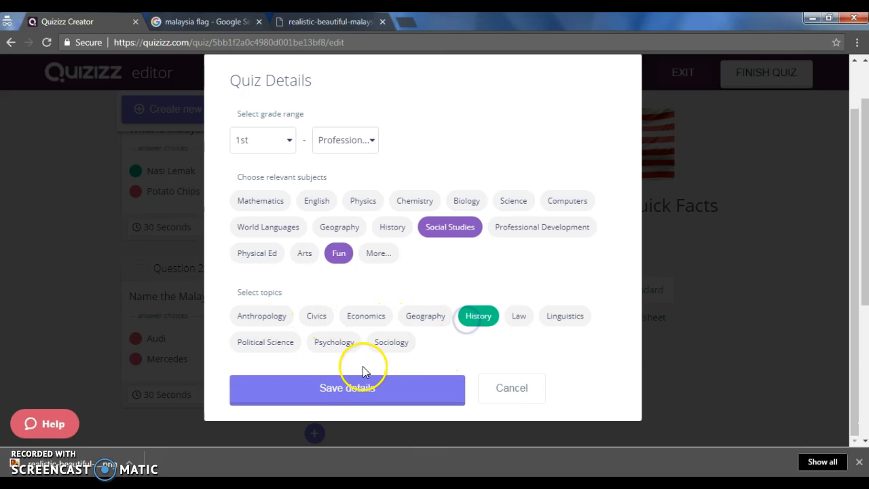
{"action": "left_click", "coordinate": [303, 387]}
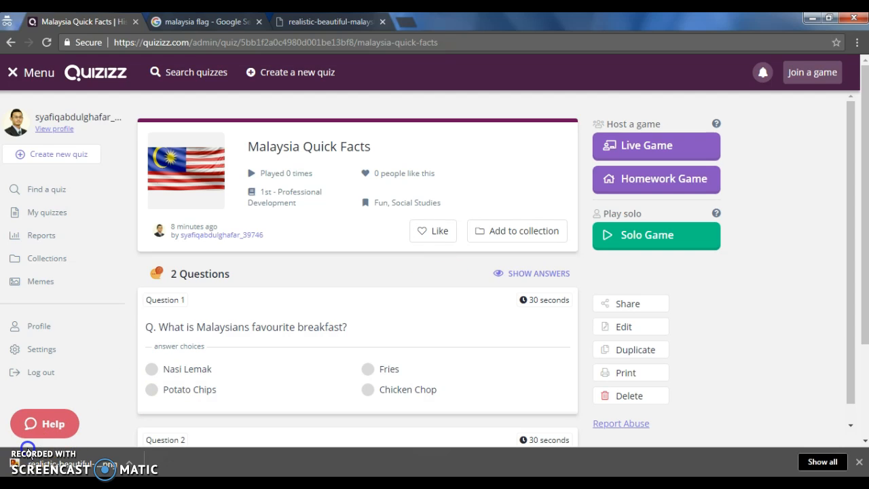
{"action": "left_click", "coordinate": [309, 328]}
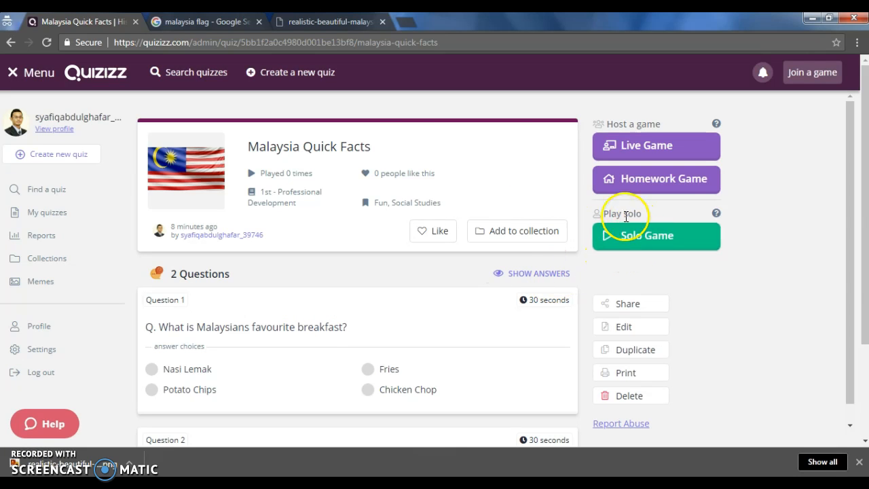
Open the finished quiz's sharing options and look through the teacher list and the email sharing section.
{"action": "left_click", "coordinate": [626, 305]}
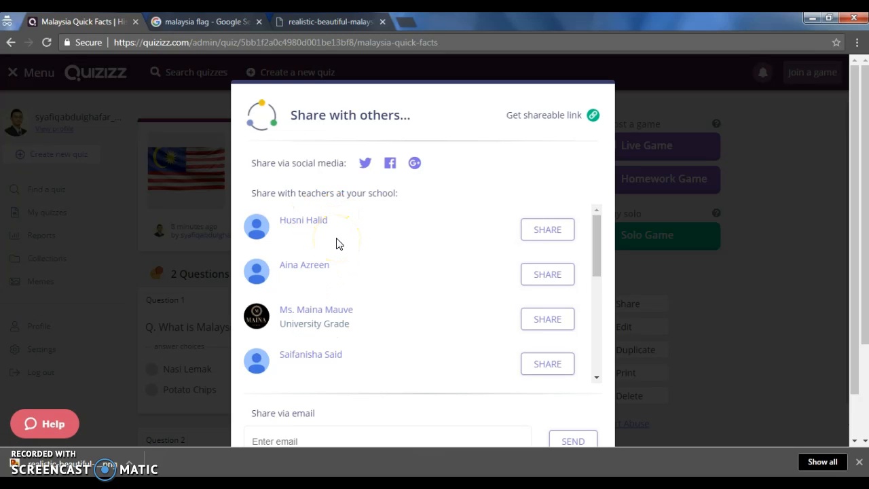
{"action": "scroll", "coordinate": [338, 244], "scroll_direction": "down", "scroll_amount": 5}
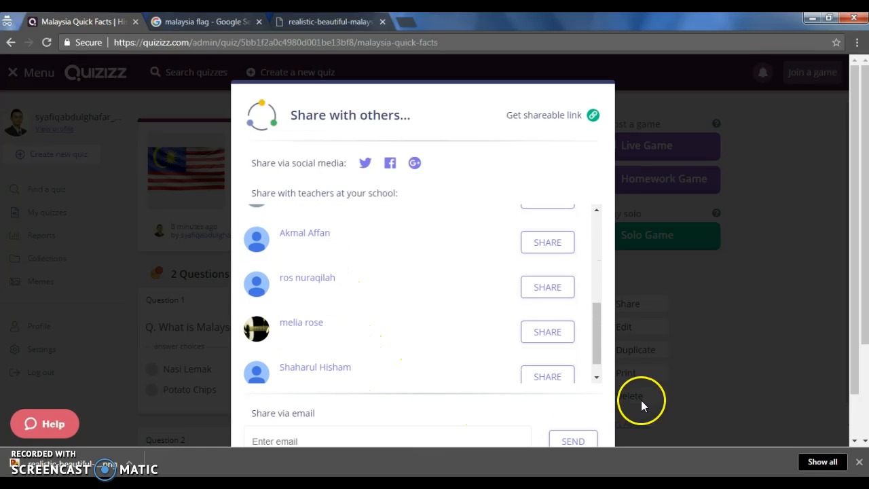
{"action": "scroll", "coordinate": [587, 355], "scroll_direction": "down", "scroll_amount": 3}
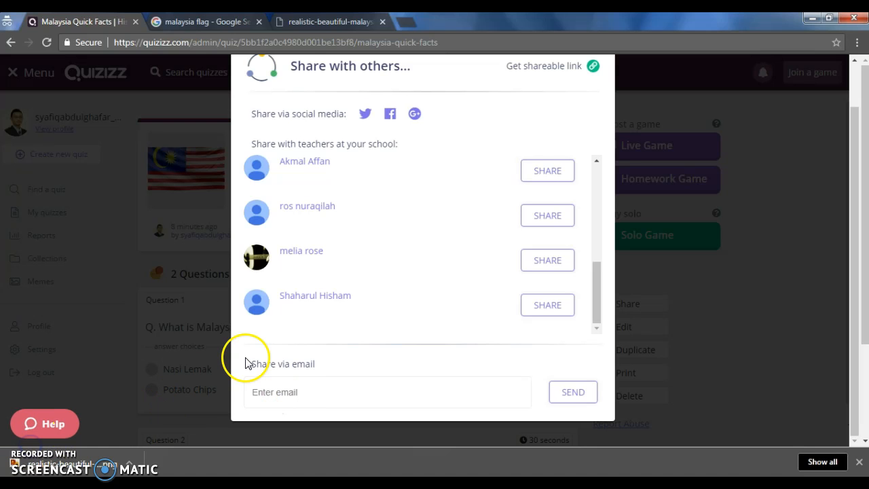
Close the sharing options and set up the quiz as a homework game with a deadline of Oct 2nd.
{"action": "left_click", "coordinate": [769, 212]}
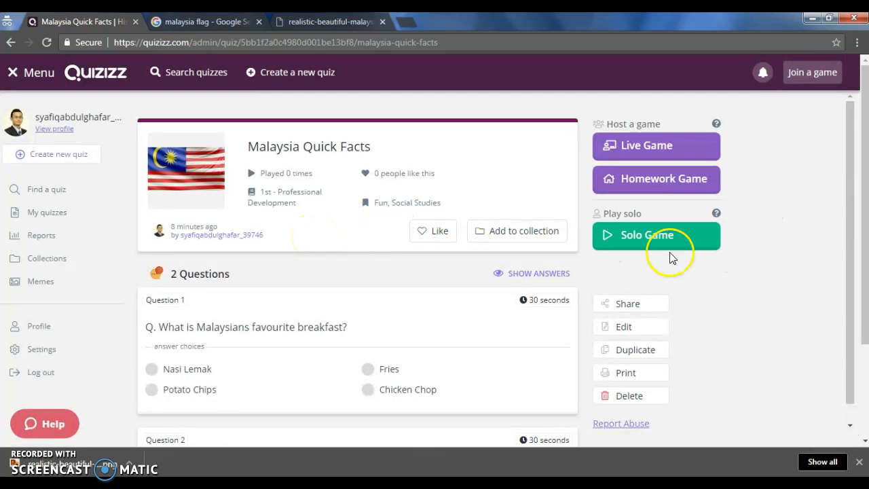
{"action": "left_click", "coordinate": [651, 182]}
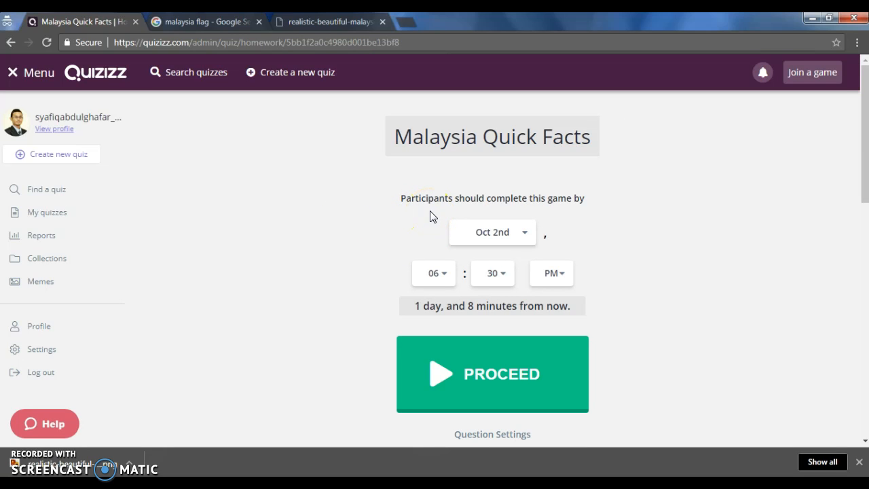
{"action": "left_click", "coordinate": [532, 235]}
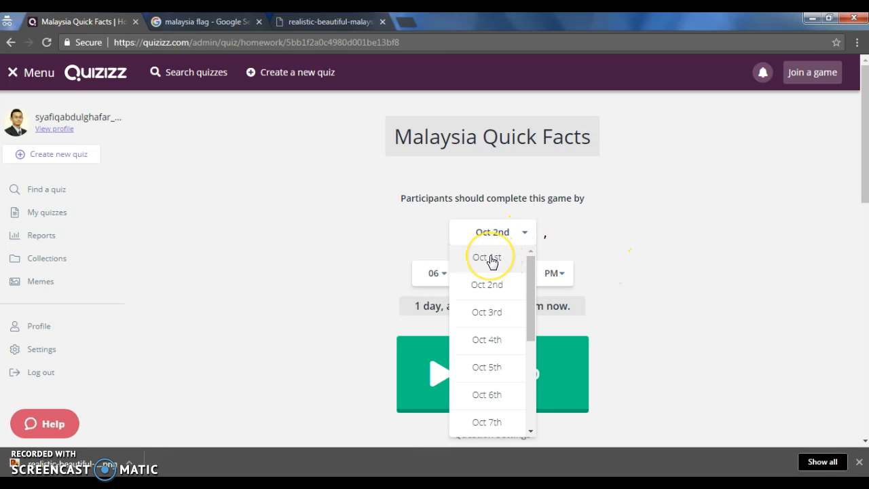
{"action": "left_click", "coordinate": [494, 289]}
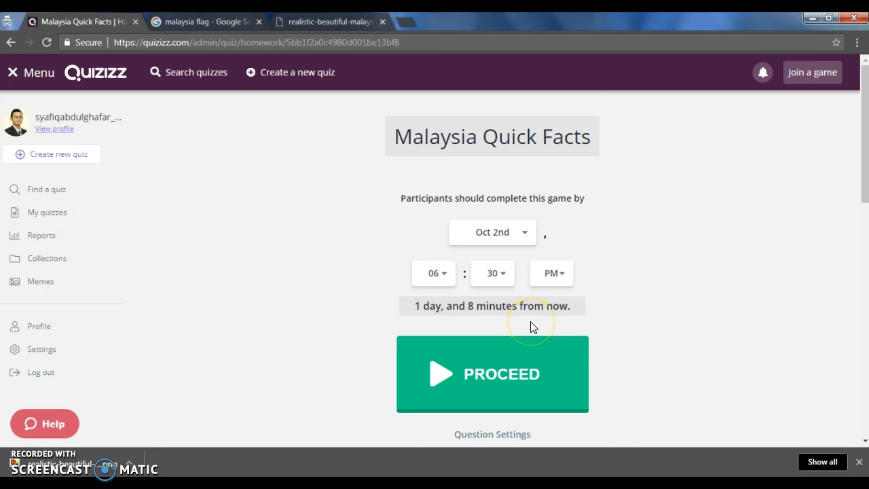
Review the homework game's question and game settings, and launch the homework game.
{"action": "scroll", "coordinate": [533, 328], "scroll_direction": "down", "scroll_amount": 2}
{"action": "scroll", "coordinate": [533, 328], "scroll_direction": "down", "scroll_amount": 4}
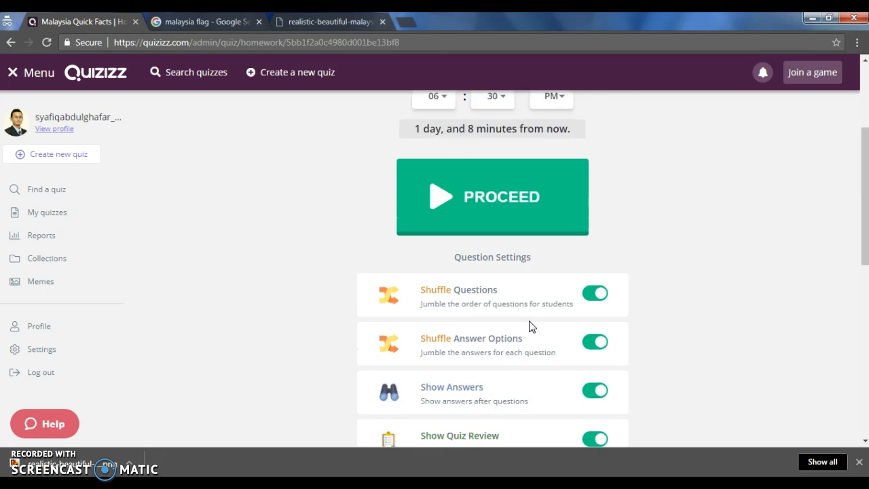
{"action": "scroll", "coordinate": [523, 317], "scroll_direction": "up", "scroll_amount": 3}
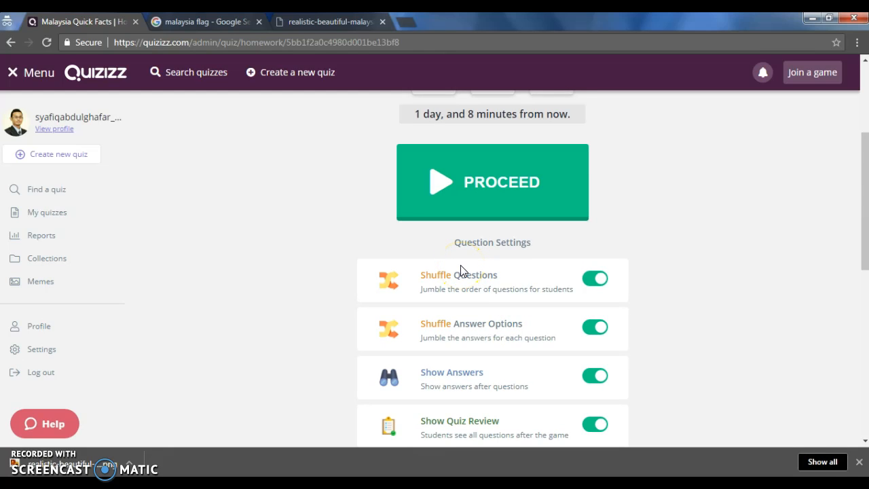
{"action": "scroll", "coordinate": [461, 268], "scroll_direction": "down", "scroll_amount": 1}
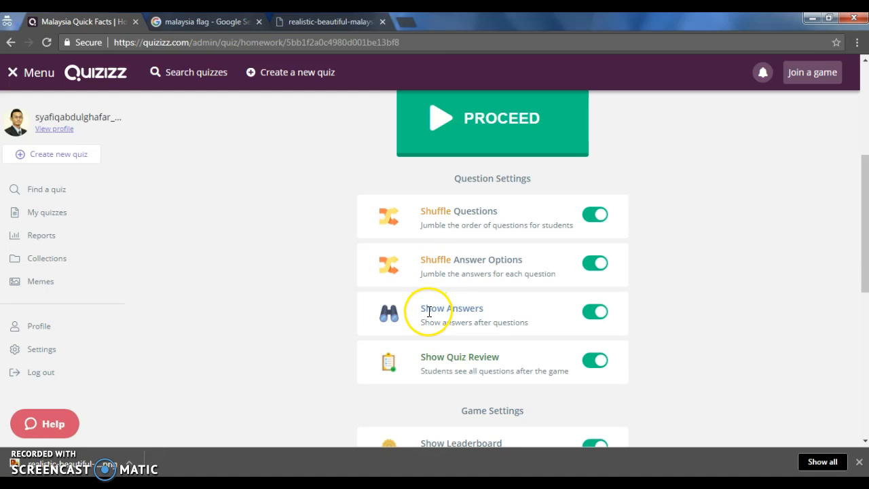
{"action": "scroll", "coordinate": [470, 321], "scroll_direction": "down", "scroll_amount": 1}
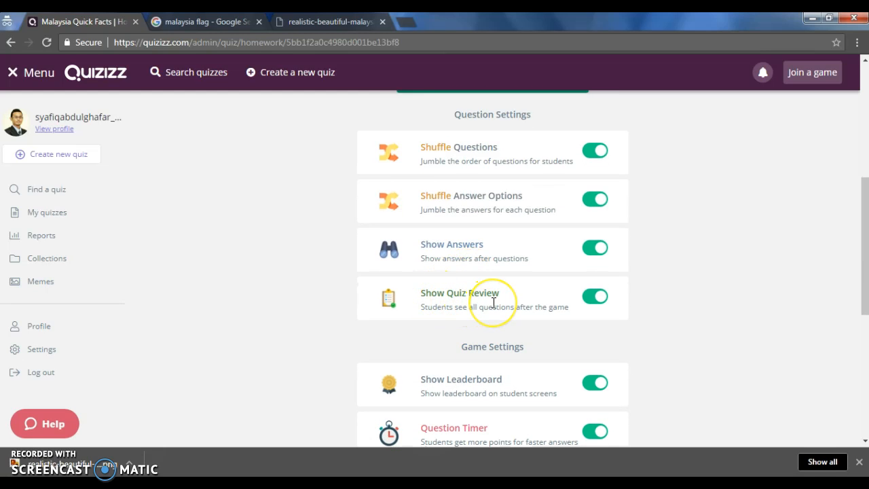
{"action": "scroll", "coordinate": [494, 303], "scroll_direction": "down", "scroll_amount": 3}
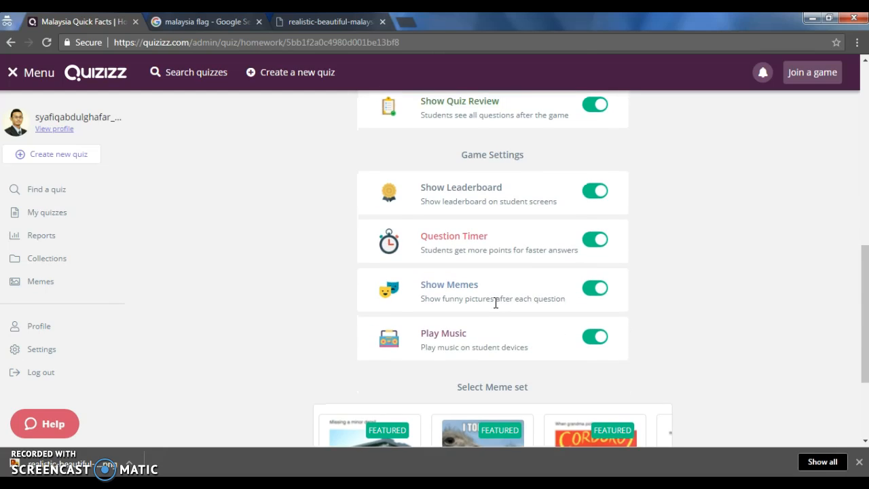
{"action": "scroll", "coordinate": [496, 304], "scroll_direction": "up", "scroll_amount": 1}
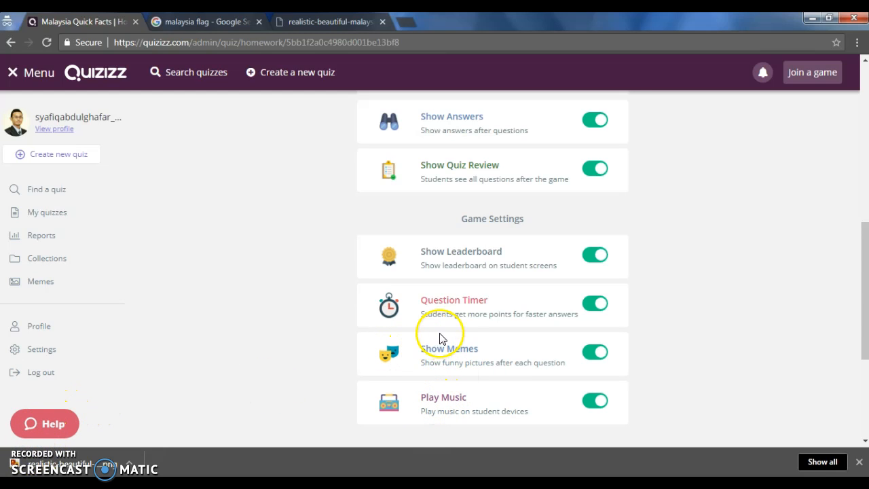
{"action": "scroll", "coordinate": [440, 338], "scroll_direction": "up", "scroll_amount": 3}
{"action": "scroll", "coordinate": [442, 332], "scroll_direction": "up", "scroll_amount": 2}
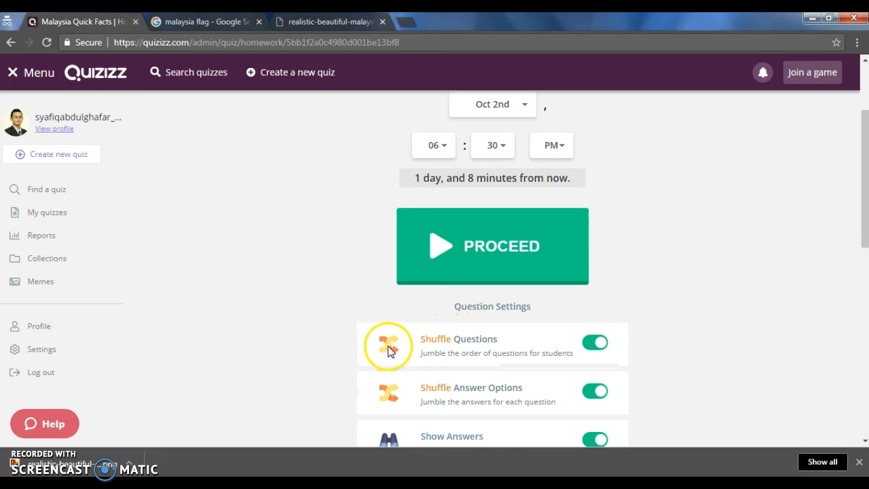
{"action": "left_click", "coordinate": [510, 248]}
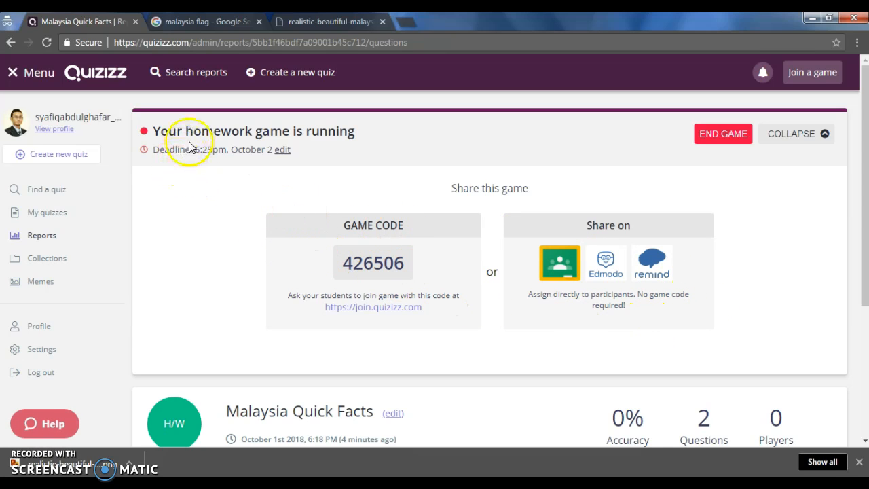
Examine the running homework game's join code, deadline and options for sharing on classroom platforms.
{"action": "scroll", "coordinate": [402, 236], "scroll_direction": "down", "scroll_amount": 1}
{"action": "scroll", "coordinate": [402, 235], "scroll_direction": "up", "scroll_amount": 1}
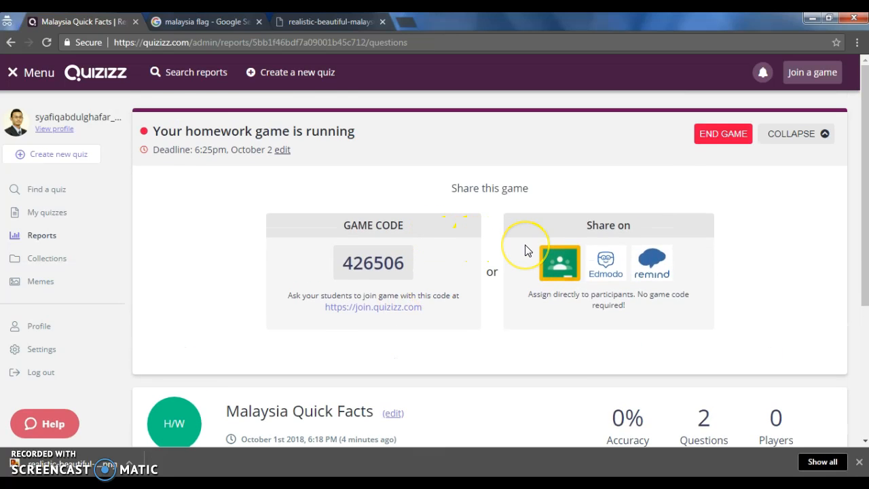
{"action": "scroll", "coordinate": [525, 250], "scroll_direction": "down", "scroll_amount": 1}
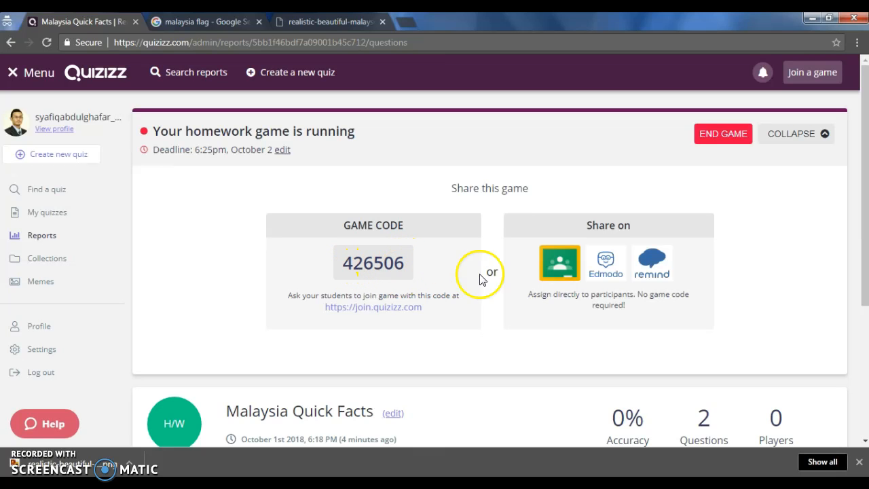
{"action": "scroll", "coordinate": [645, 285], "scroll_direction": "down", "scroll_amount": 1}
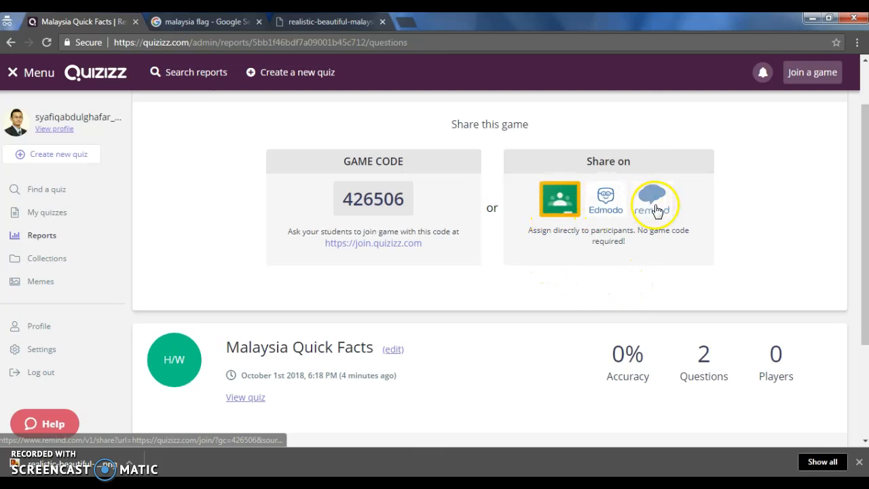
{"action": "scroll", "coordinate": [658, 210], "scroll_direction": "up", "scroll_amount": 1}
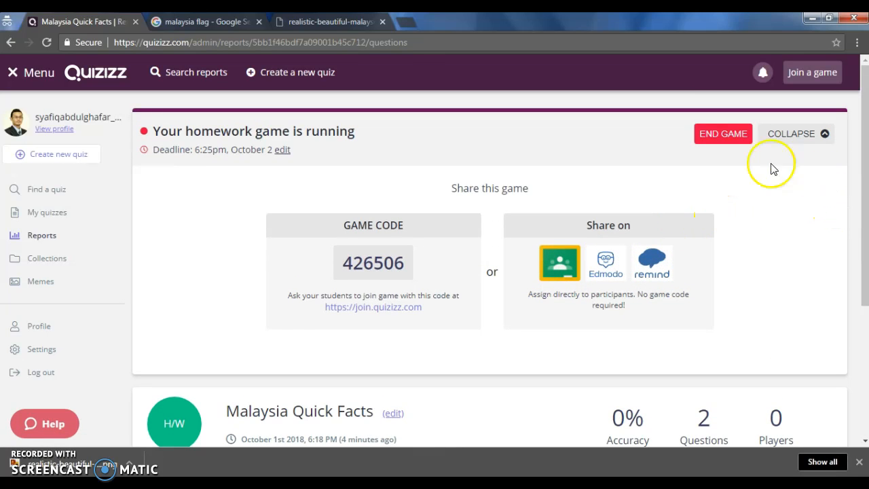
Return to the Malaysia Quick Facts quiz, review its live game settings and open the live game lobby.
{"action": "left_click", "coordinate": [184, 438]}
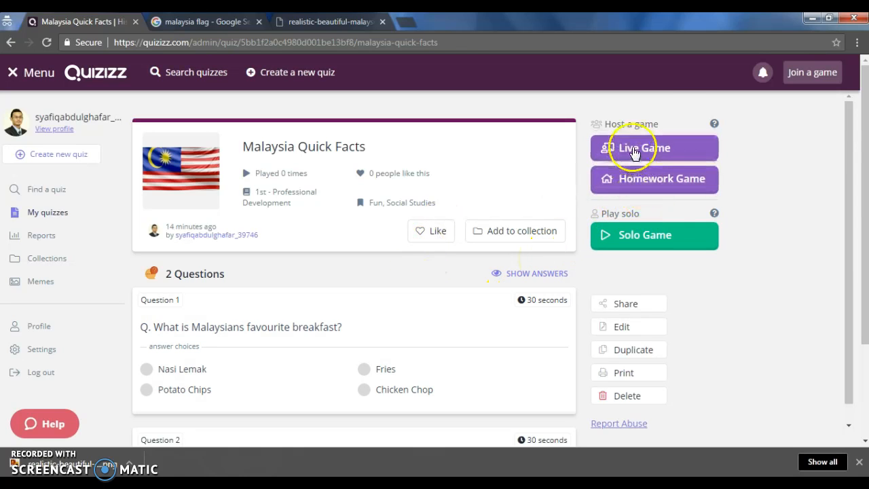
{"action": "left_click", "coordinate": [634, 151]}
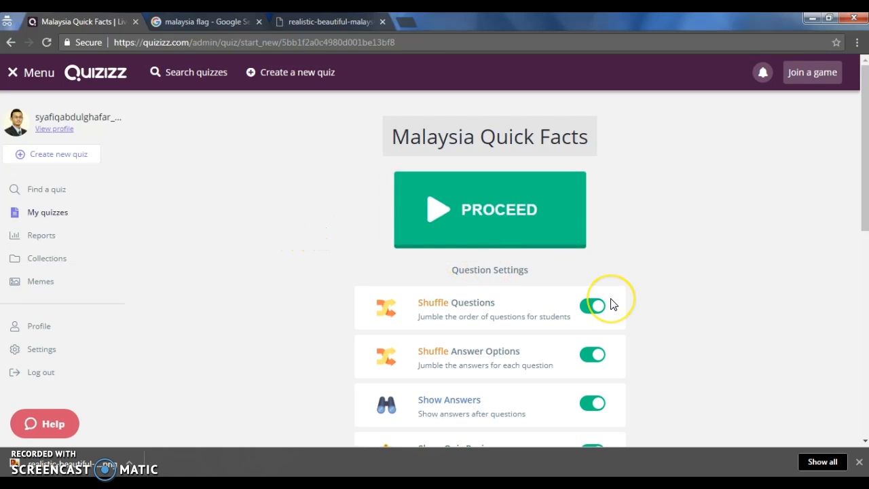
{"action": "scroll", "coordinate": [613, 305], "scroll_direction": "down", "scroll_amount": 2}
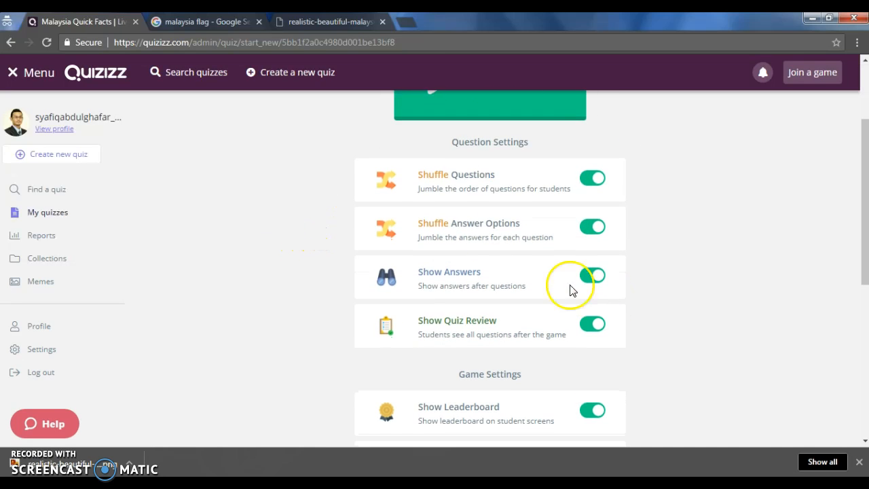
{"action": "scroll", "coordinate": [477, 195], "scroll_direction": "down", "scroll_amount": 3}
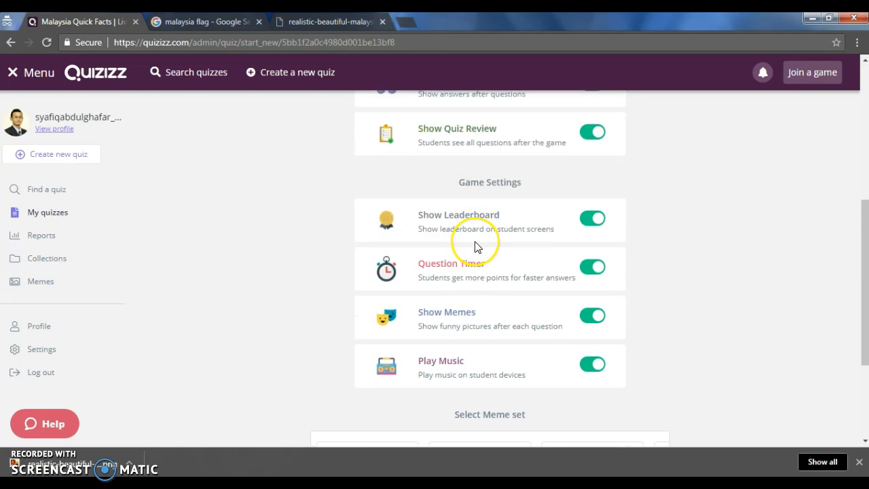
{"action": "scroll", "coordinate": [476, 246], "scroll_direction": "down", "scroll_amount": 1}
{"action": "scroll", "coordinate": [475, 243], "scroll_direction": "up", "scroll_amount": 6}
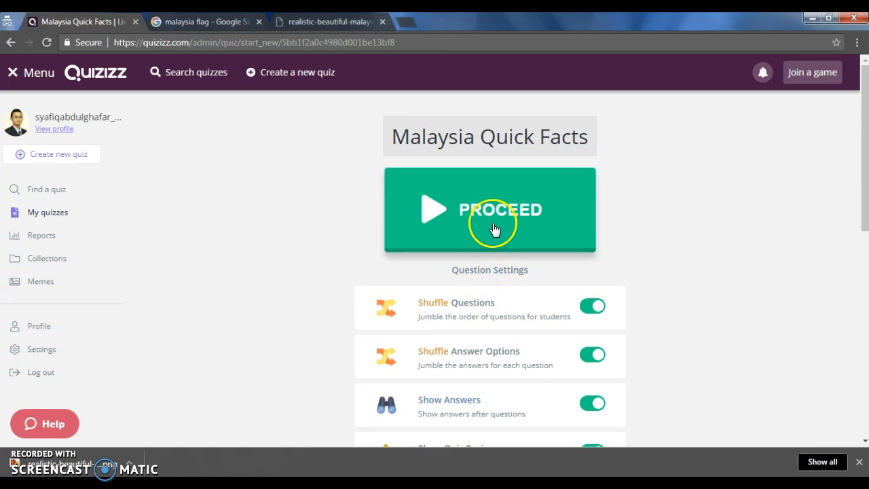
{"action": "left_click", "coordinate": [492, 226]}
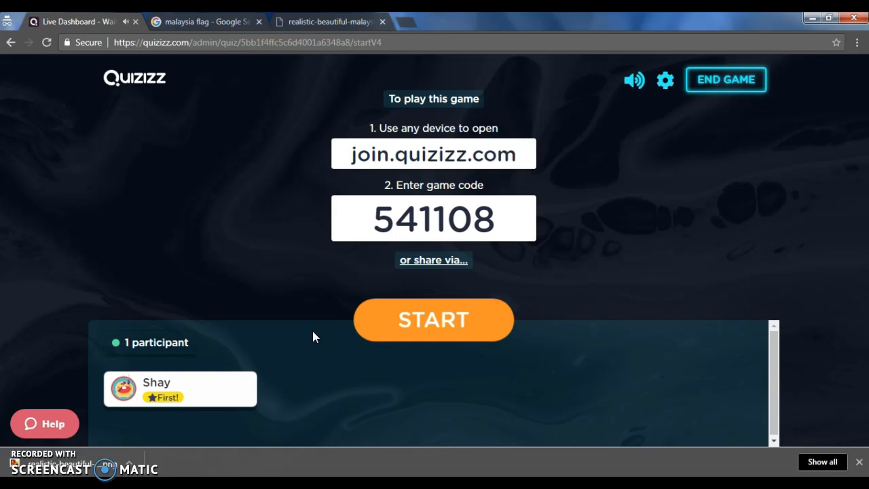
Check the joined participant's removal option, start the live game and follow the leaderboard.
{"action": "left_click", "coordinate": [145, 384]}
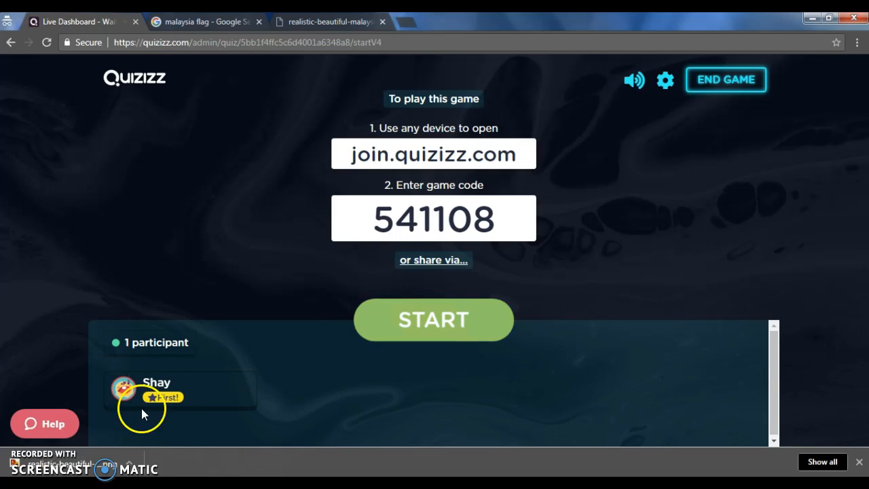
{"action": "mouse_move", "coordinate": [216, 401]}
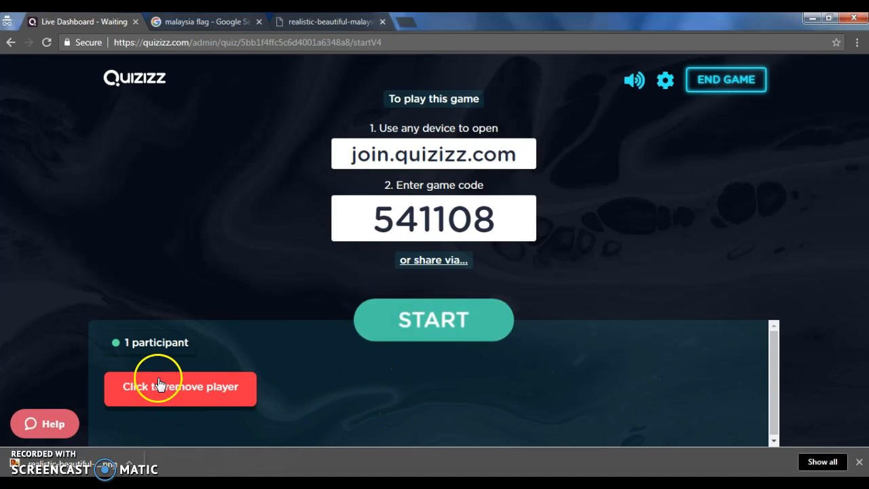
{"action": "left_click", "coordinate": [449, 340]}
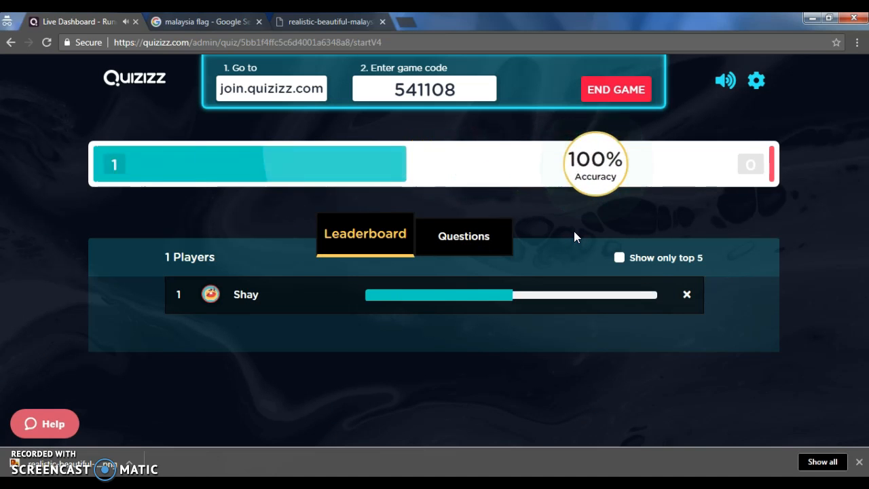
{"action": "left_click", "coordinate": [473, 297]}
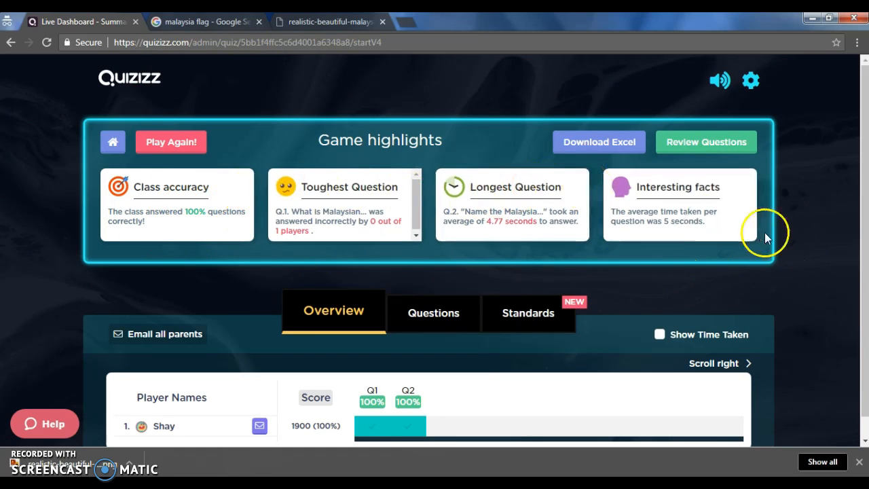
Download the finished game's results as an Excel file and open the downloaded report in Microsoft Excel.
{"action": "scroll", "coordinate": [653, 276], "scroll_direction": "down", "scroll_amount": 1}
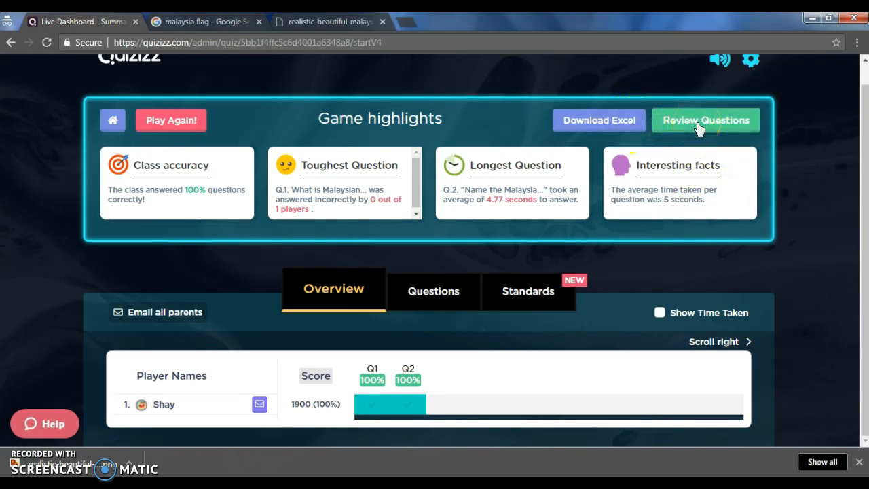
{"action": "left_click", "coordinate": [604, 120]}
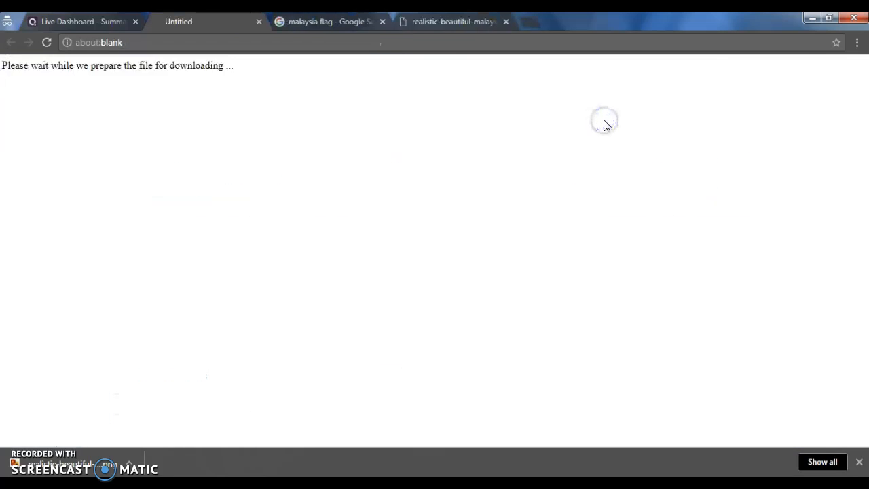
{"action": "left_click", "coordinate": [583, 130]}
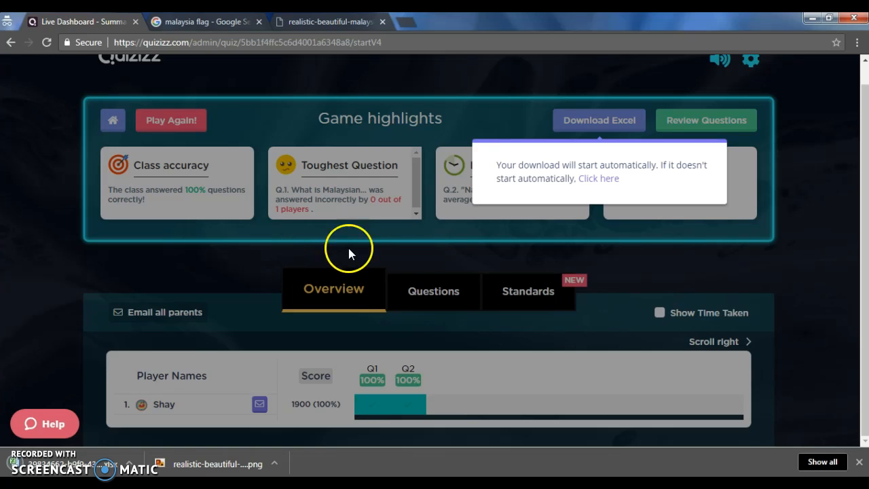
{"action": "left_click", "coordinate": [82, 469]}
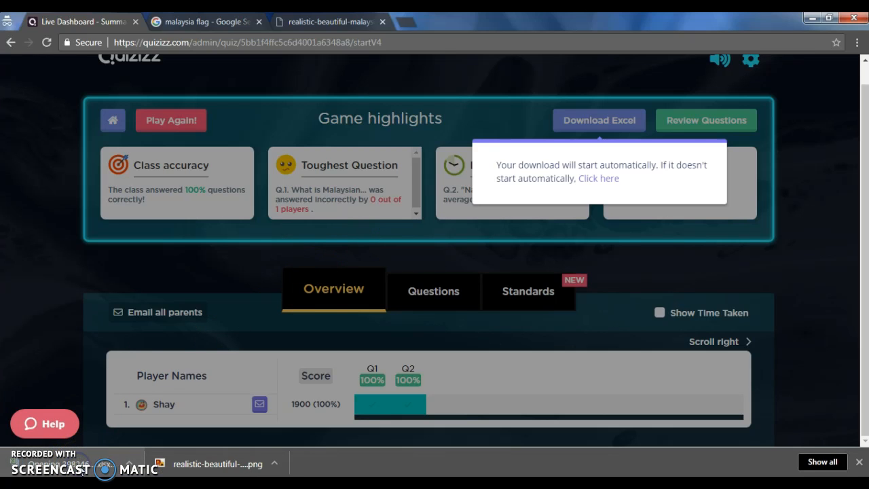
{"action": "left_click", "coordinate": [417, 291]}
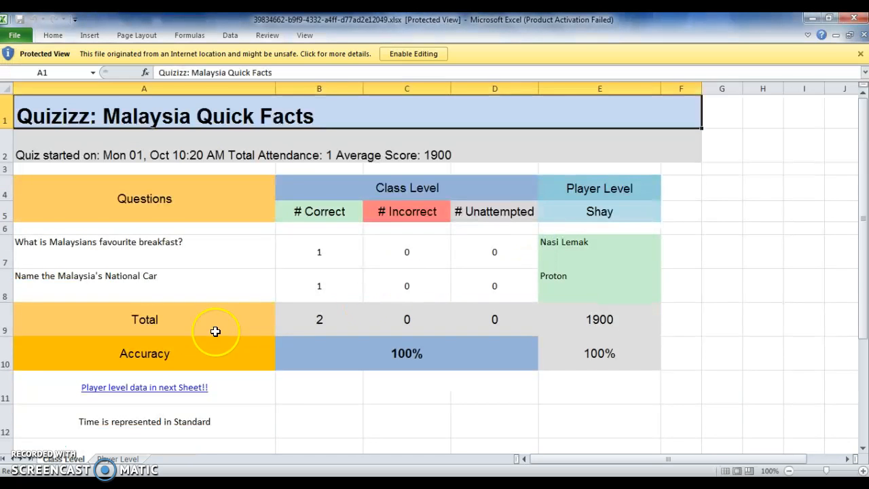
Enable editing of the results workbook, dismissing the Office activation wizard.
{"action": "left_click", "coordinate": [415, 55]}
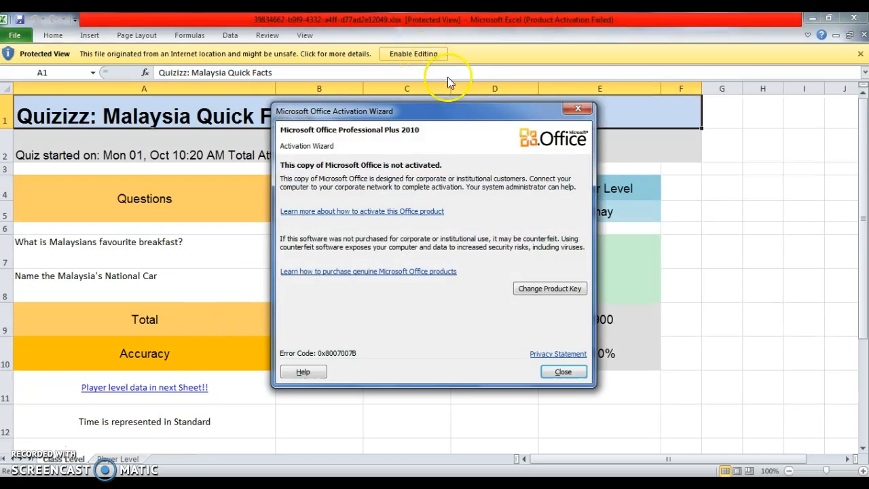
{"action": "left_click", "coordinate": [576, 108]}
{"action": "left_click", "coordinate": [436, 55]}
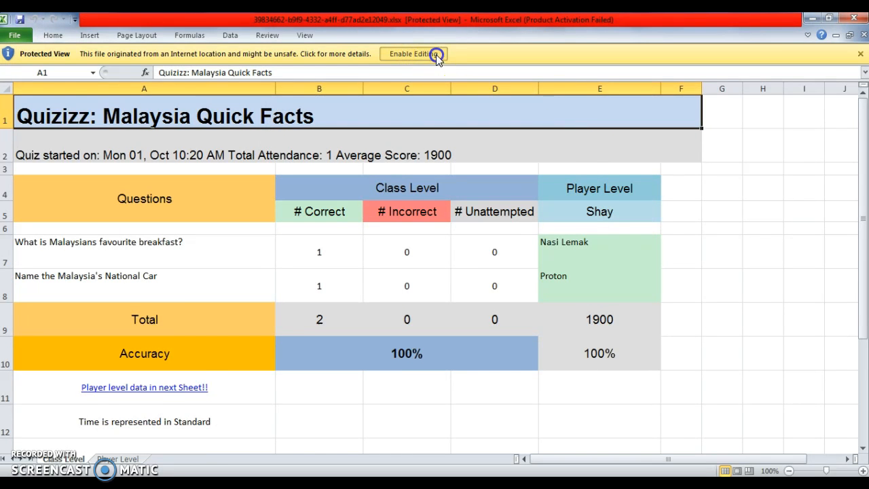